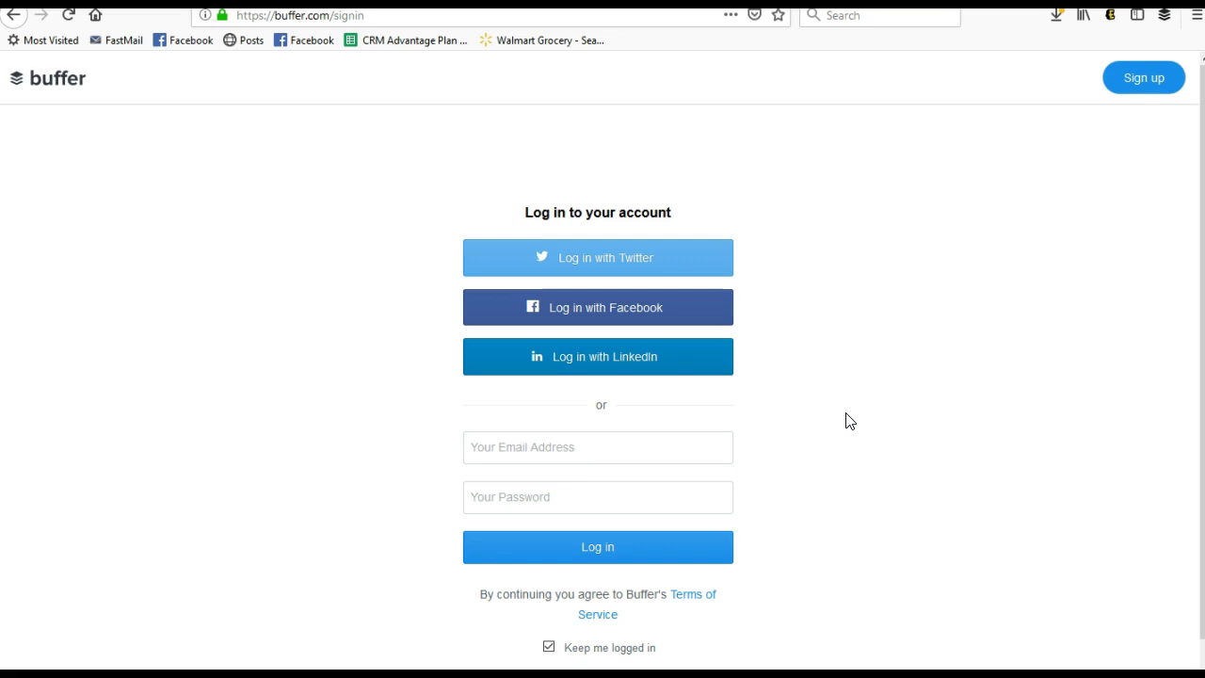
Step: Log in to Buffer with the account e-mail address and password
{"action": "left_click", "coordinate": [538, 443]}
{"action": "left_click", "coordinate": [536, 471]}
{"action": "left_click", "coordinate": [547, 543]}
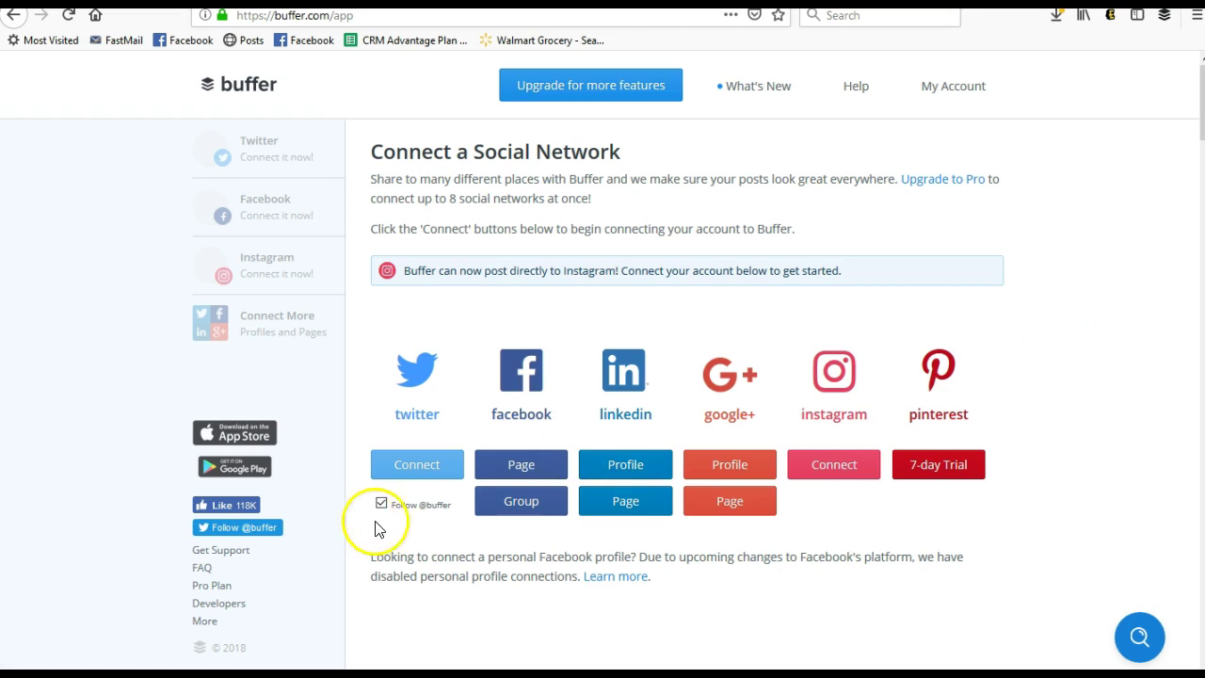
Step: Connect the AcornInternet Twitter account, entering its account password, declining to save the login, and authorizing Buffer's access
{"action": "left_click", "coordinate": [419, 473]}
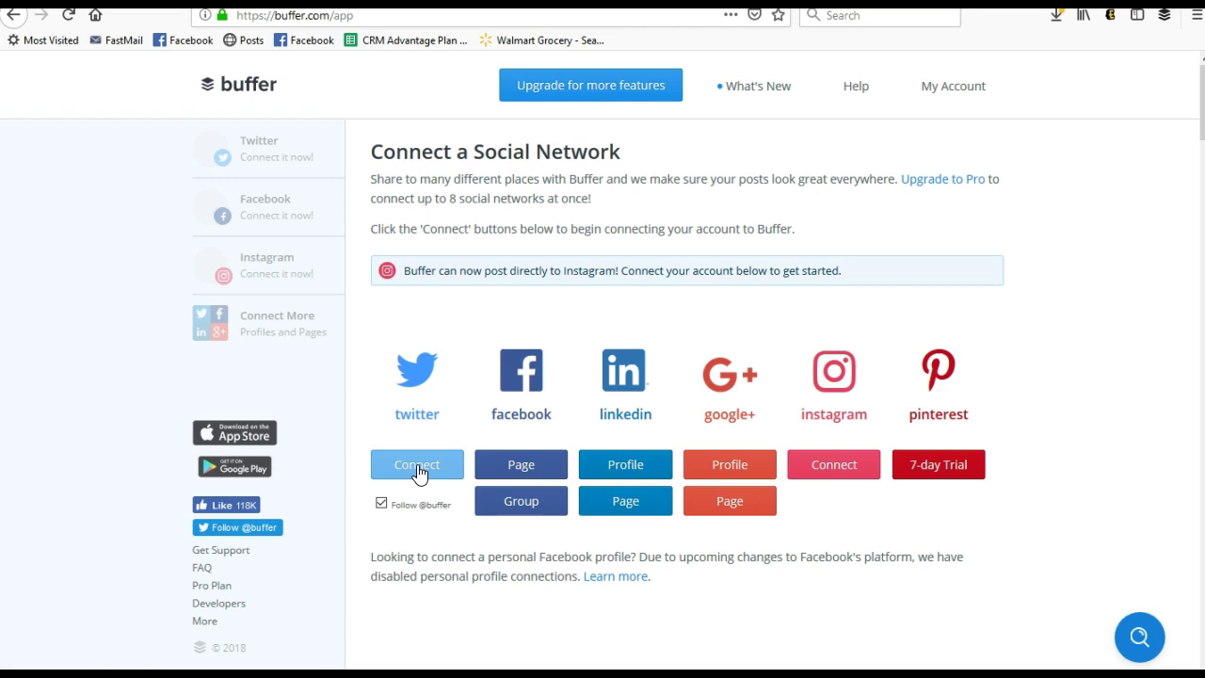
{"action": "left_click", "coordinate": [419, 471]}
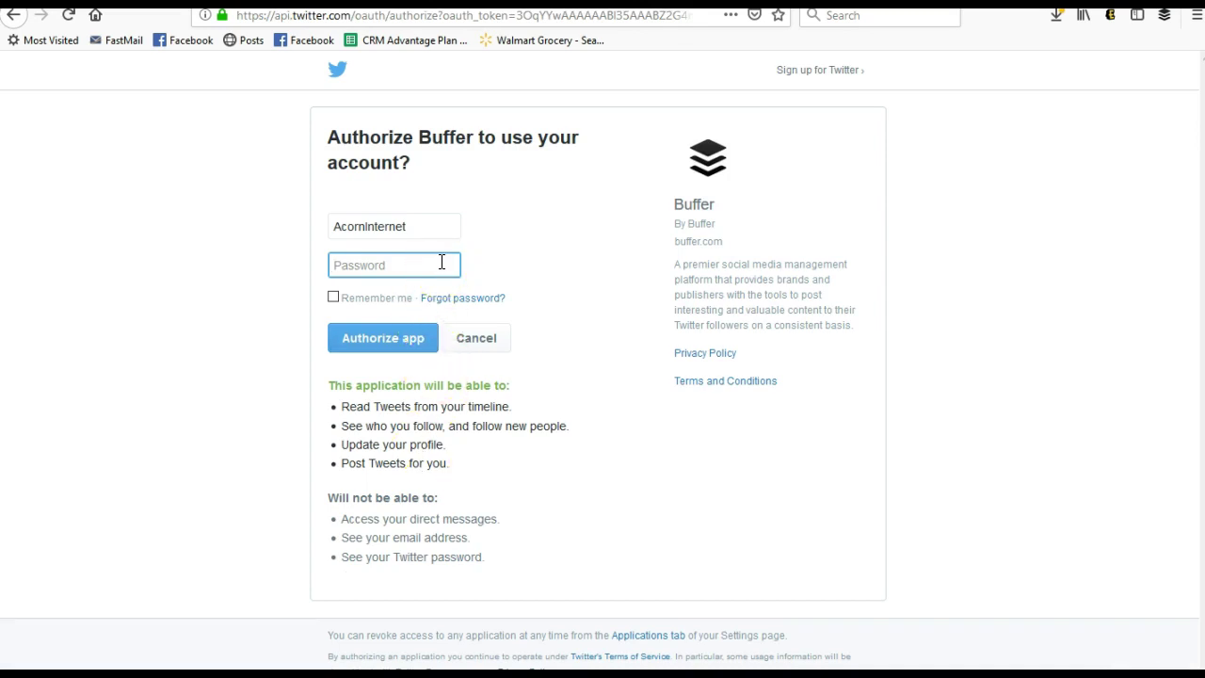
{"action": "left_click", "coordinate": [386, 266]}
{"action": "key", "text": "ctrl+v"}
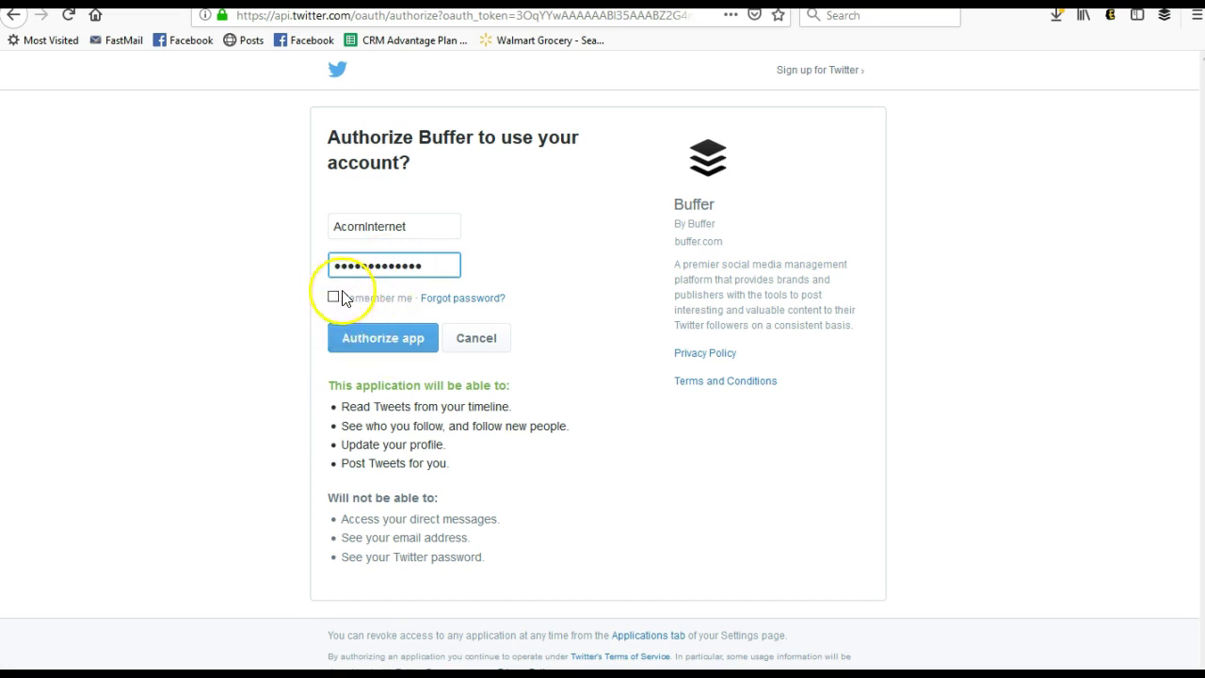
{"action": "left_click", "coordinate": [360, 341]}
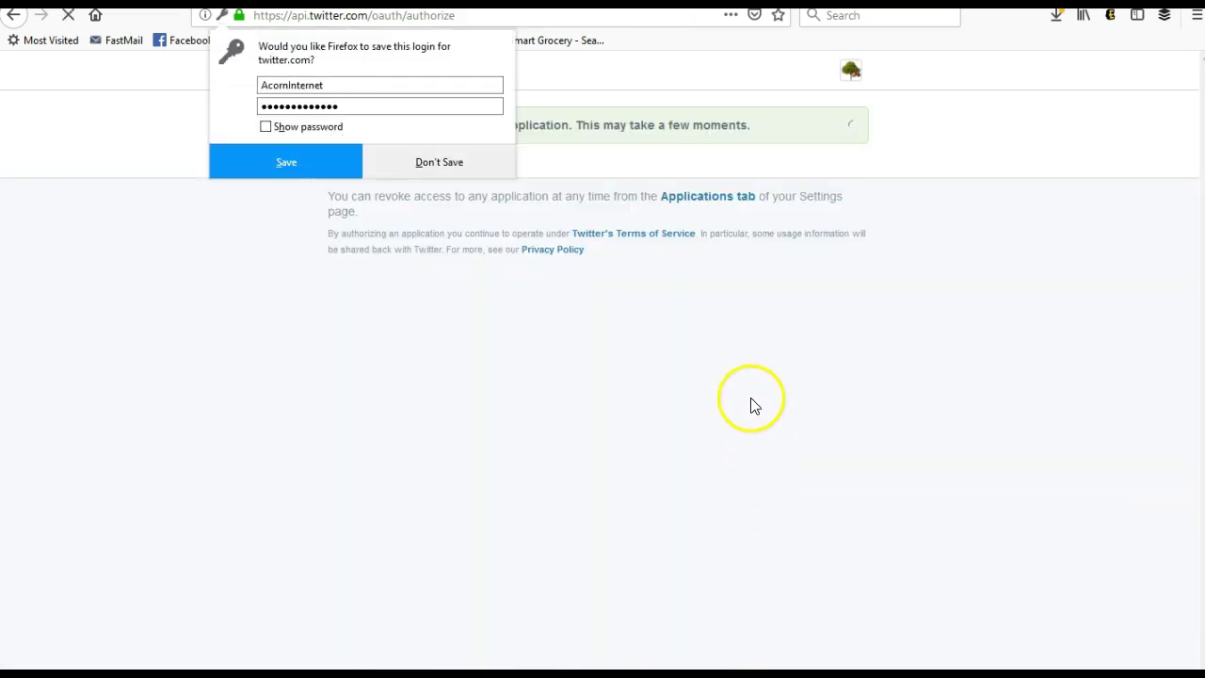
{"action": "left_click", "coordinate": [460, 184]}
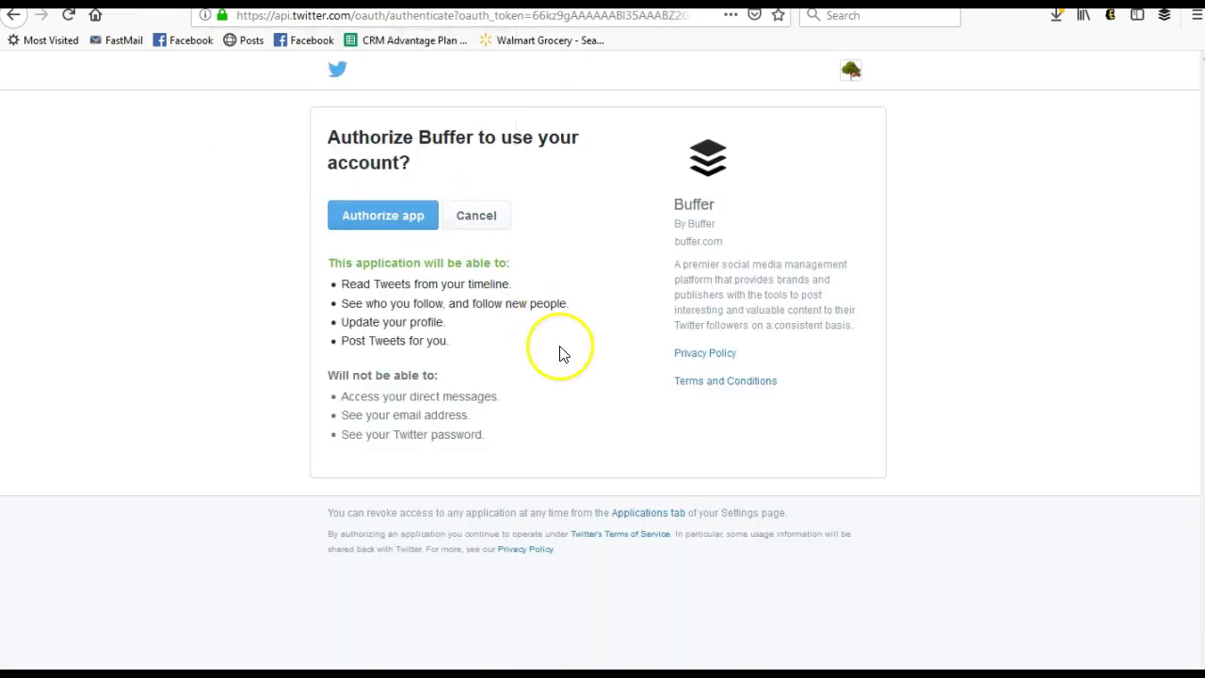
{"action": "left_click", "coordinate": [355, 207]}
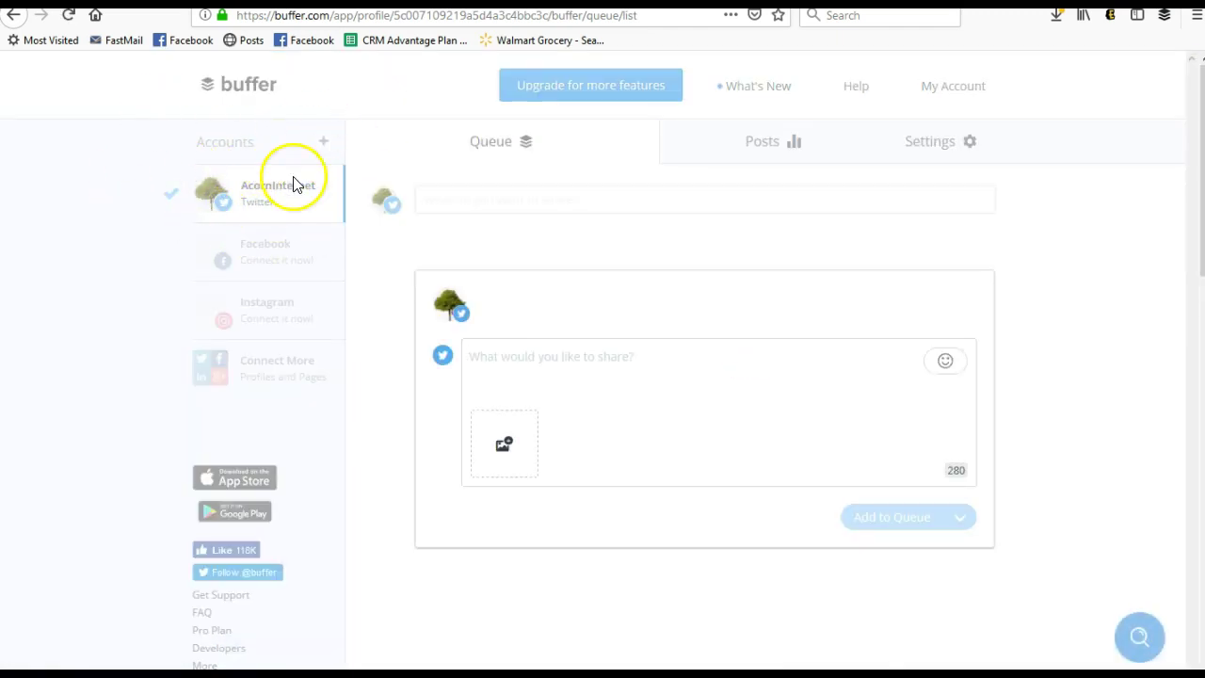
Step: Connect the Acorn Internet Services Facebook page through Buffer's safe connection prompt
{"action": "left_click", "coordinate": [258, 271]}
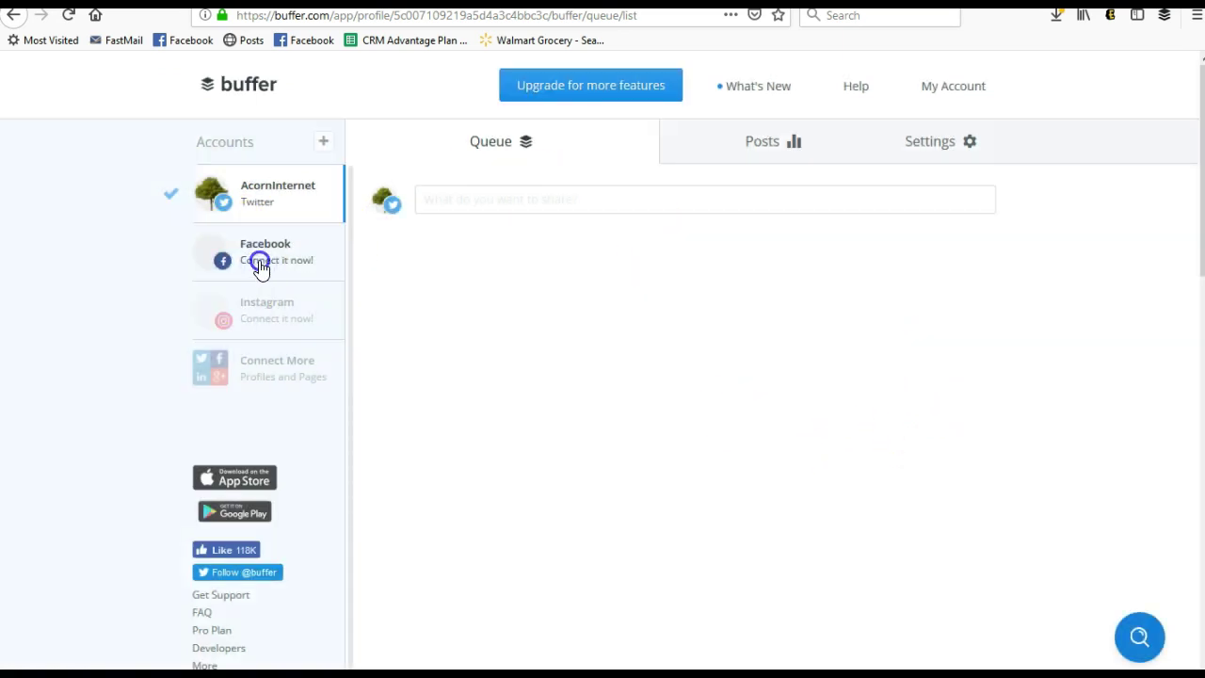
{"action": "left_click", "coordinate": [519, 471]}
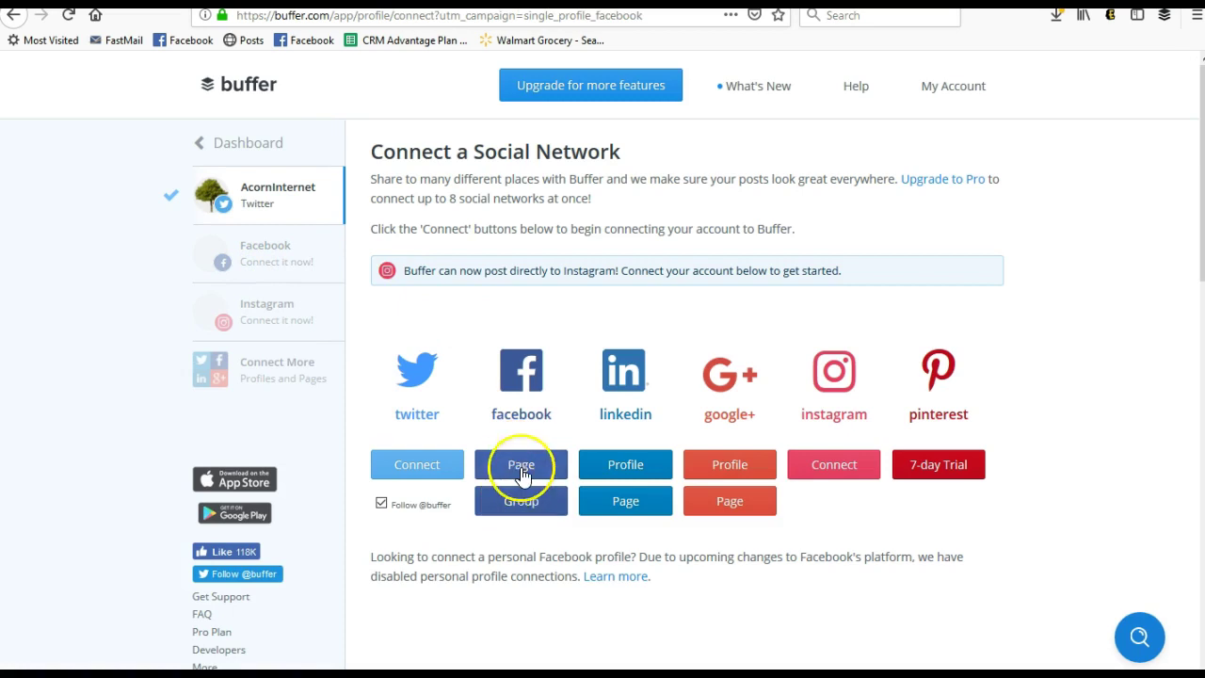
{"action": "left_click", "coordinate": [521, 466]}
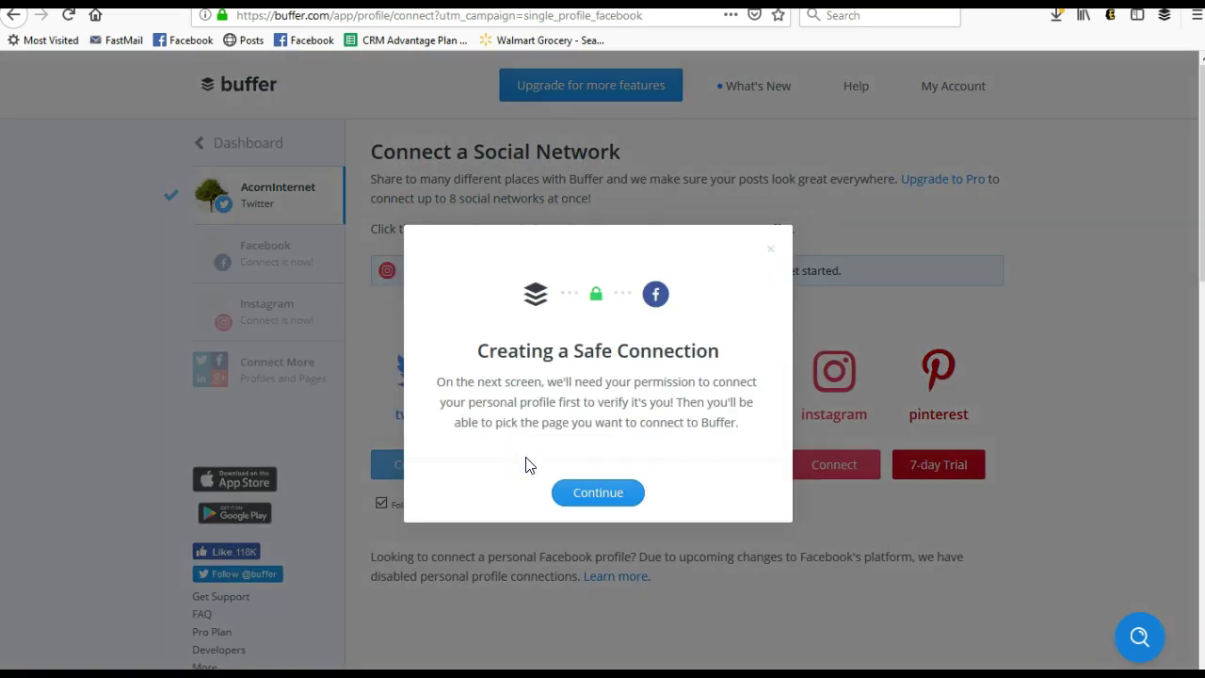
{"action": "left_click", "coordinate": [590, 492]}
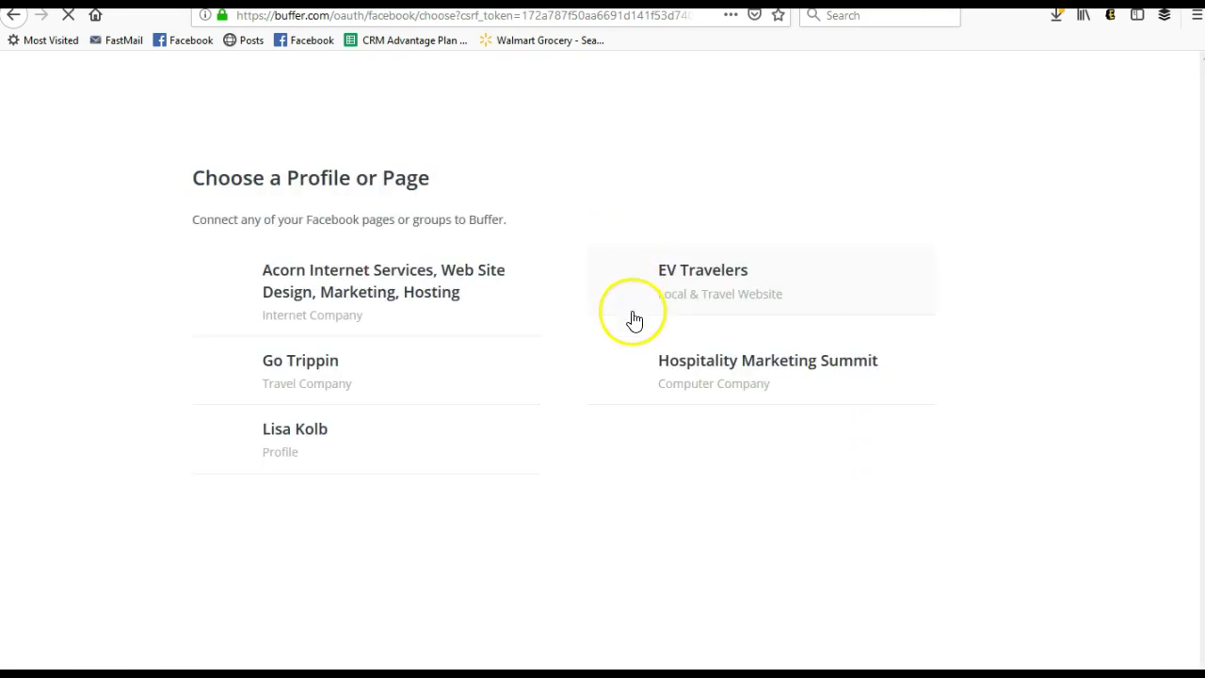
{"action": "left_click", "coordinate": [344, 294]}
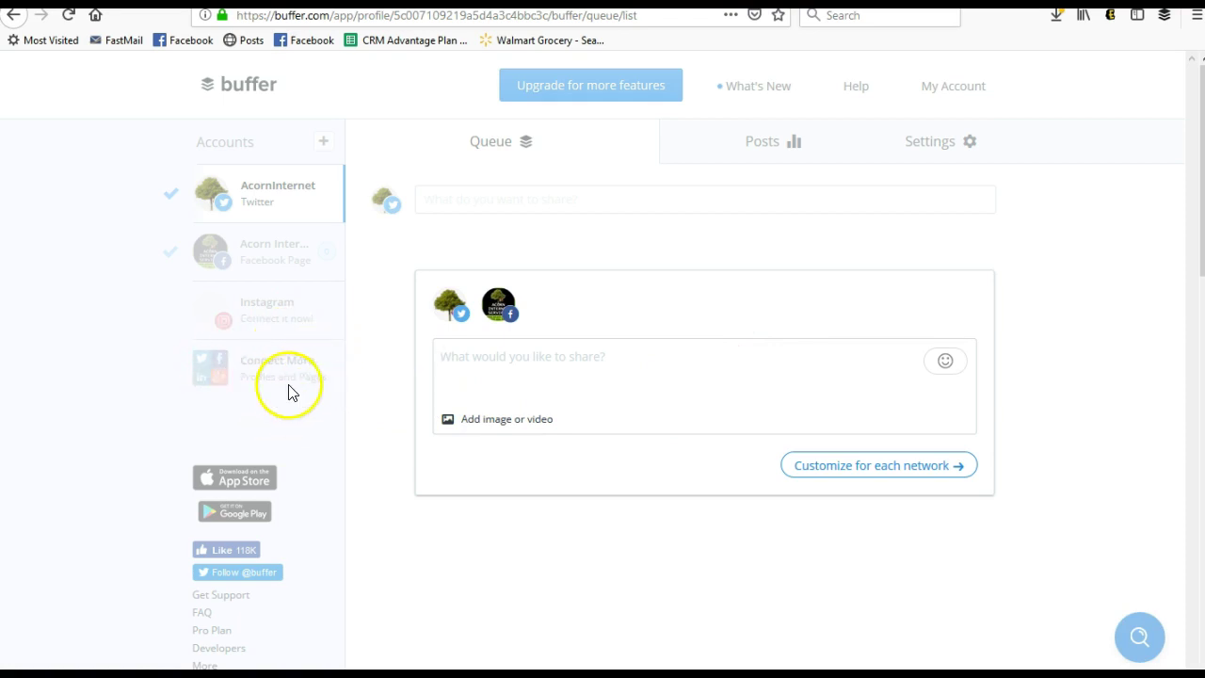
Step: Connect the Acorn Internet Services Google+ page, allowing Buffer access to the business Google account, and dismiss the blank post composer
{"action": "left_click", "coordinate": [284, 360]}
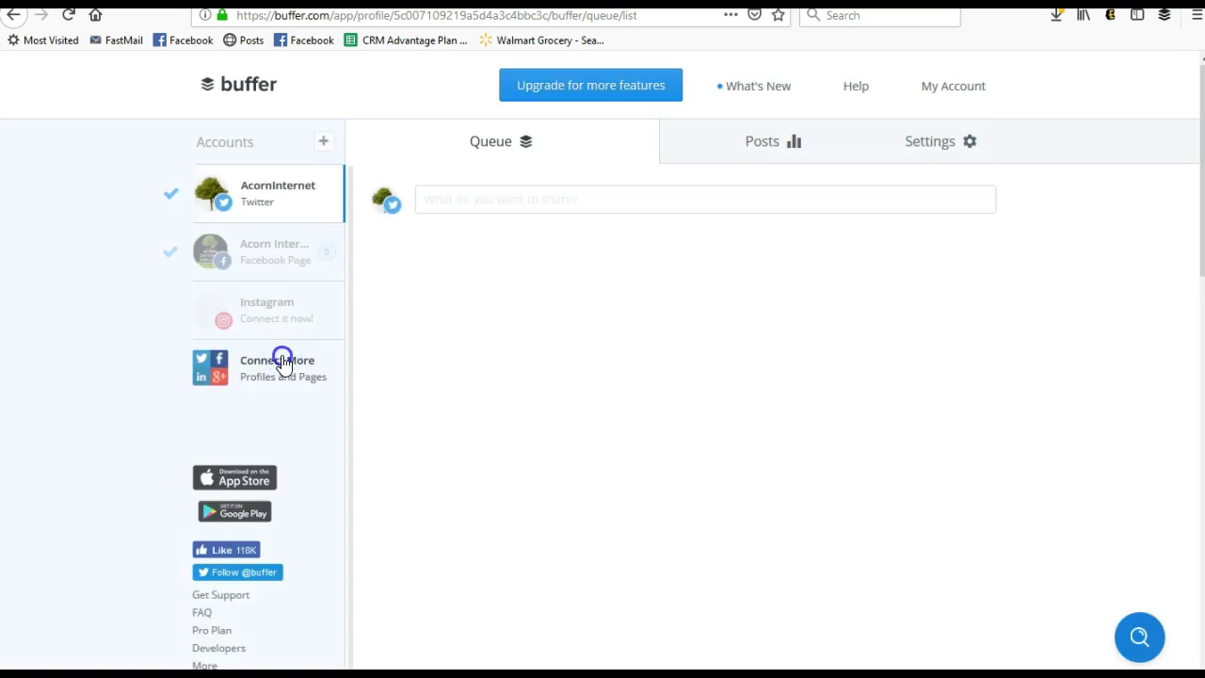
{"action": "left_click", "coordinate": [724, 504]}
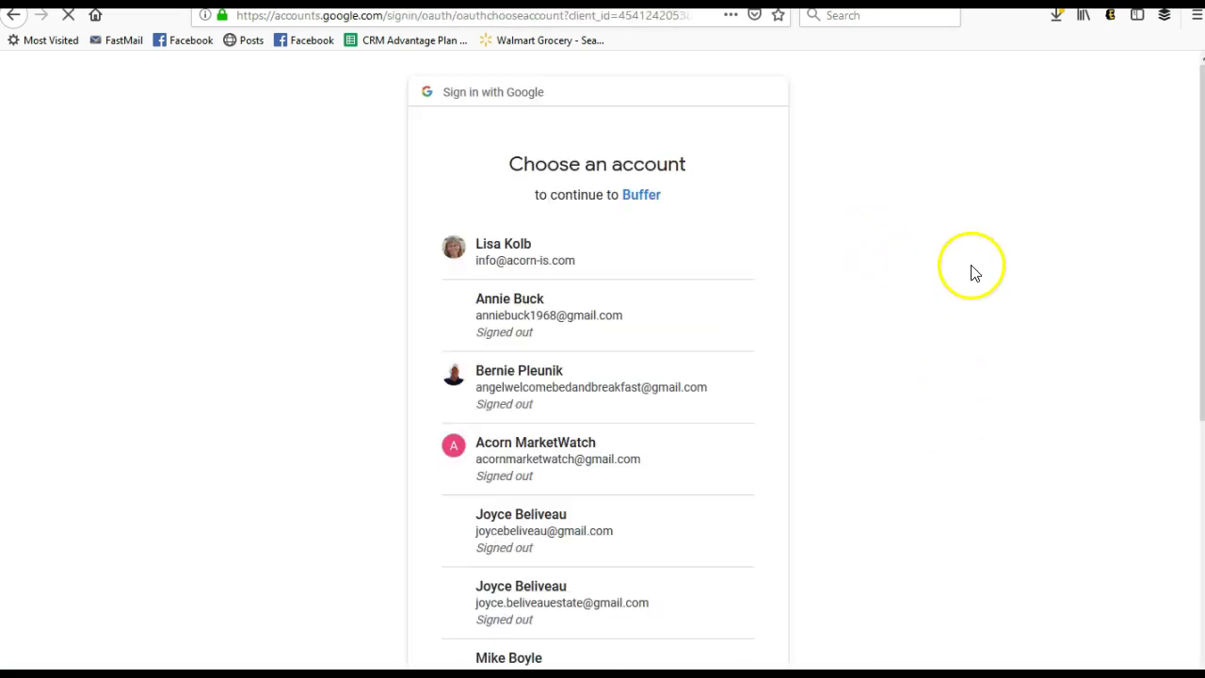
{"action": "left_click", "coordinate": [571, 270]}
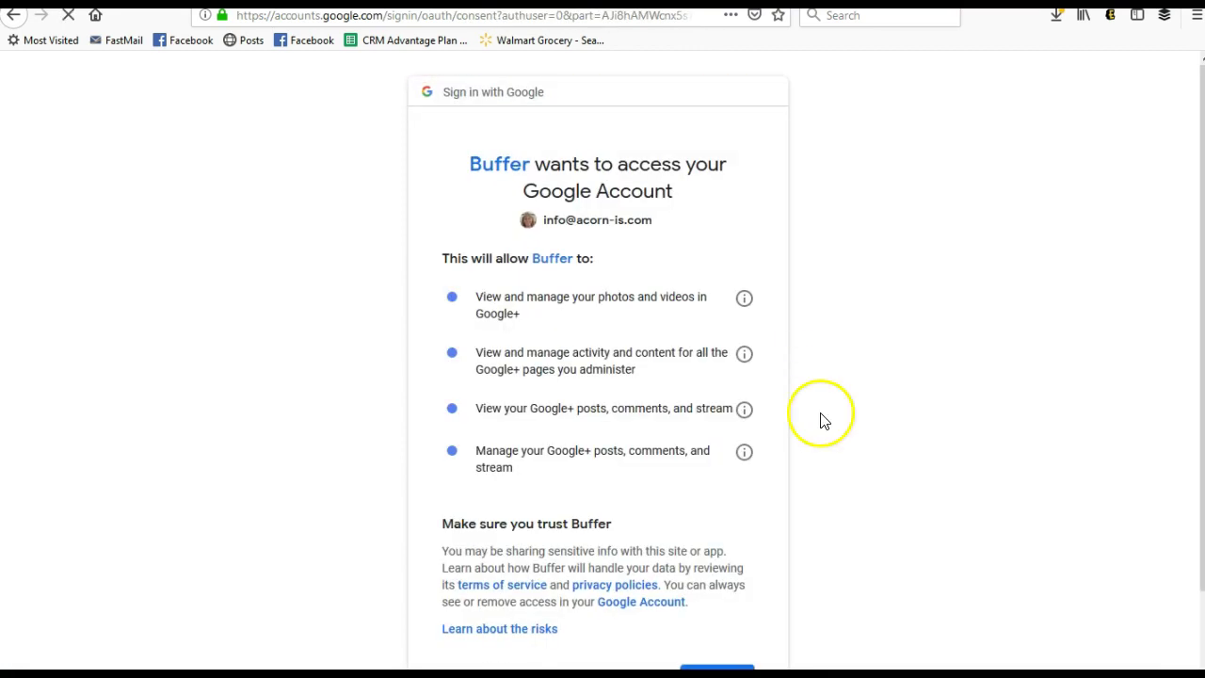
{"action": "left_click", "coordinate": [717, 670]}
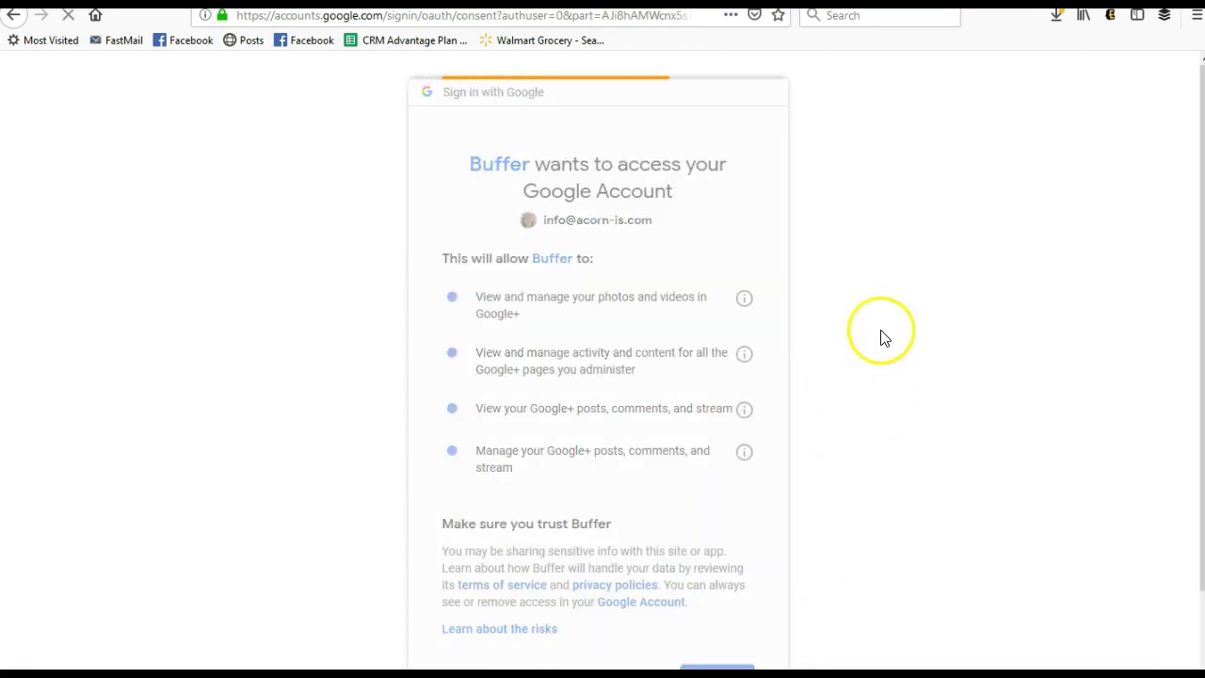
{"action": "left_click", "coordinate": [696, 282]}
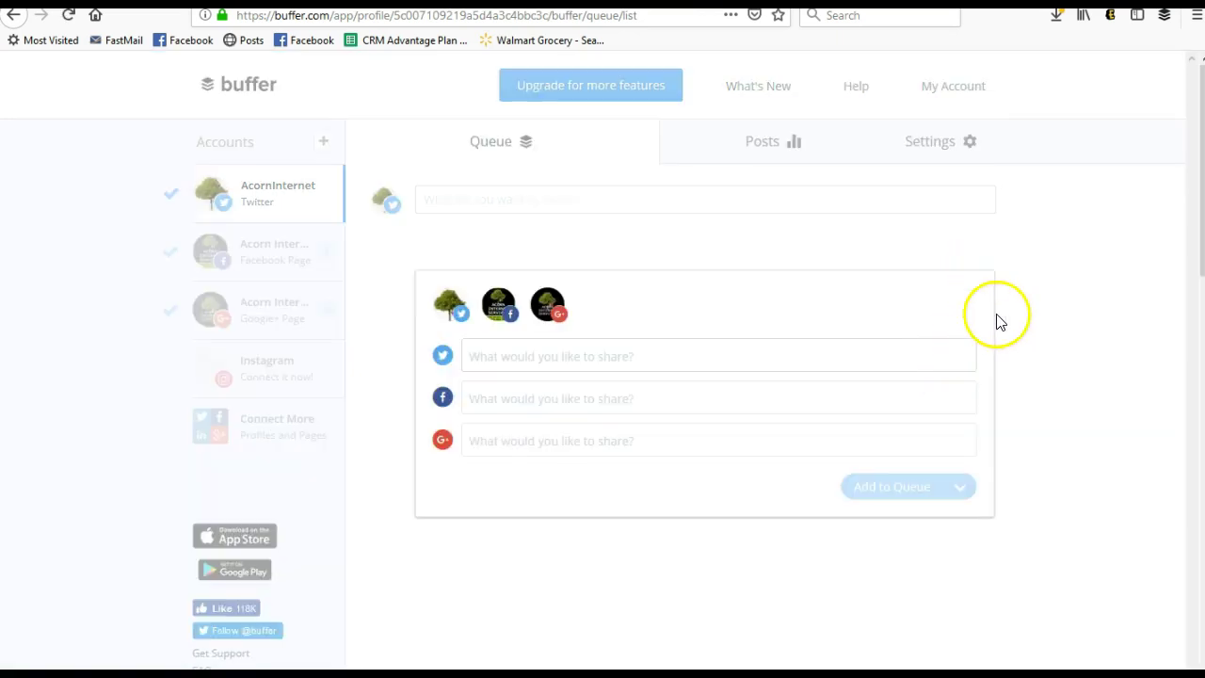
{"action": "left_click", "coordinate": [114, 329]}
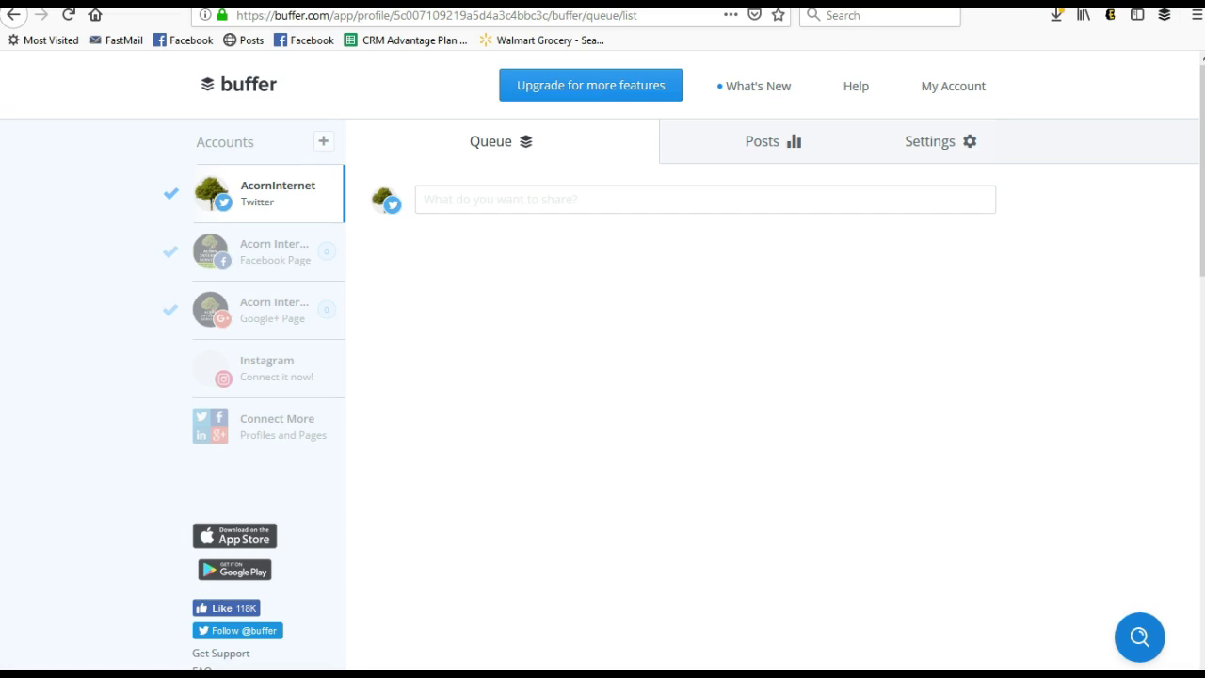
{"action": "left_click", "coordinate": [242, 250]}
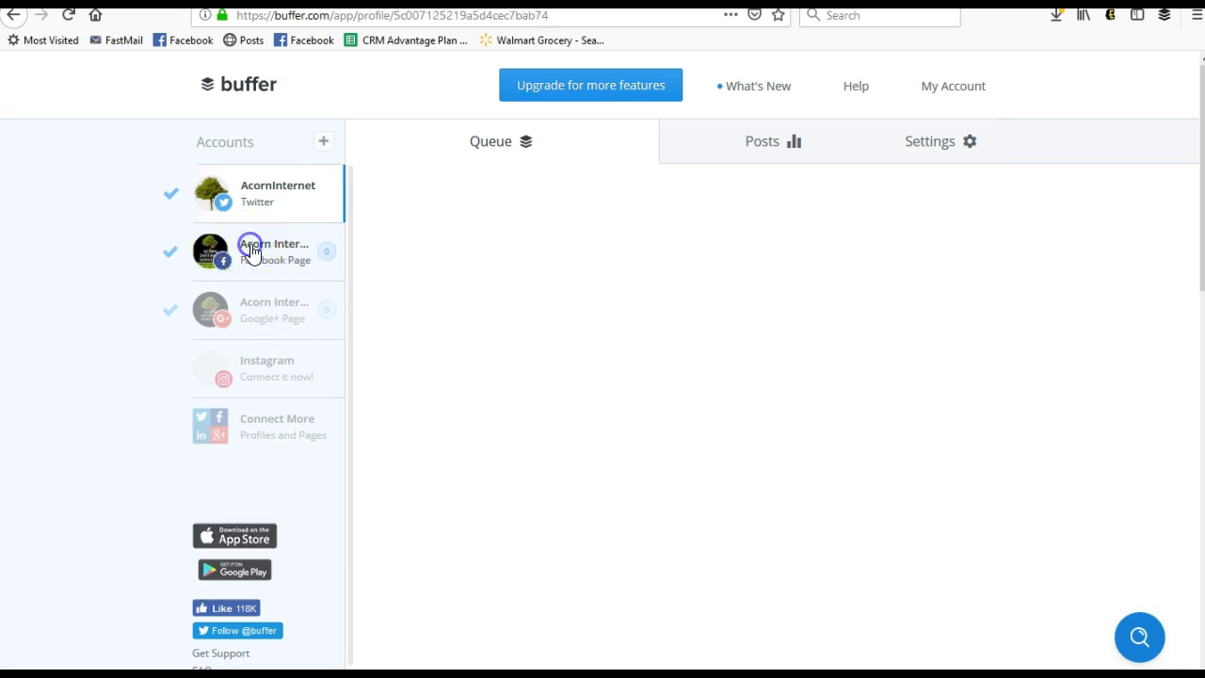
{"action": "left_click", "coordinate": [448, 206]}
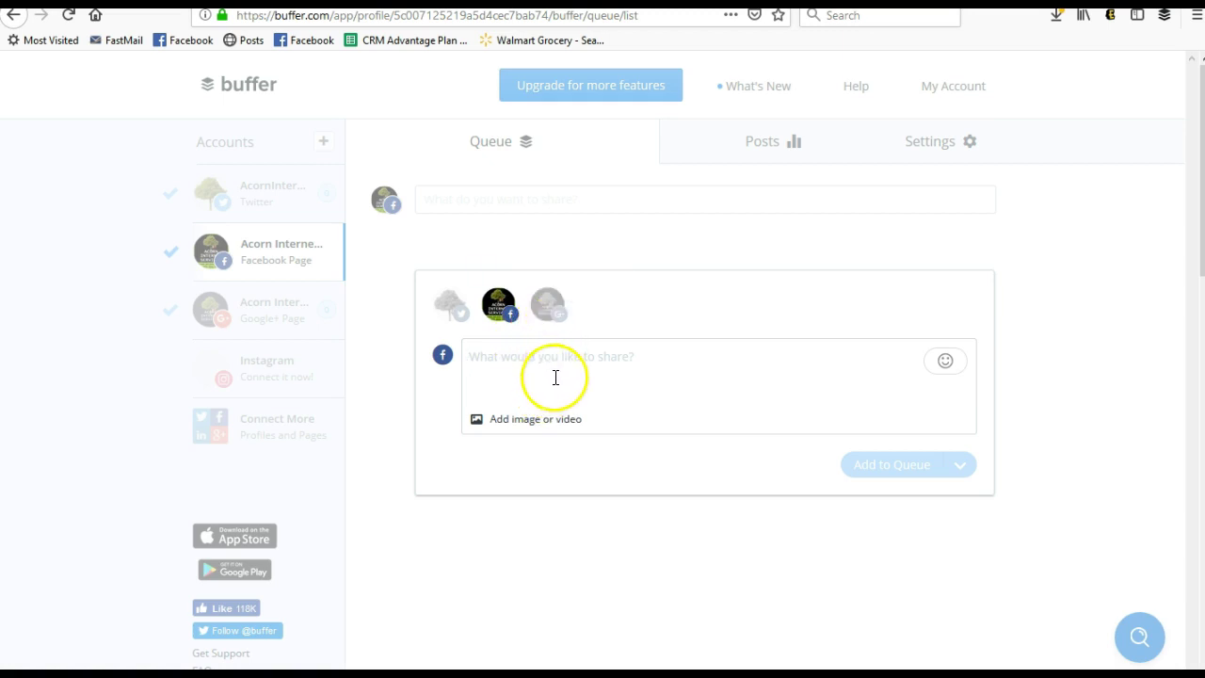
{"action": "type", "text": "https://acorn-is.com/blog/2018/11/changing-information-systems-a-few-things-to-keep-in-mind/"}
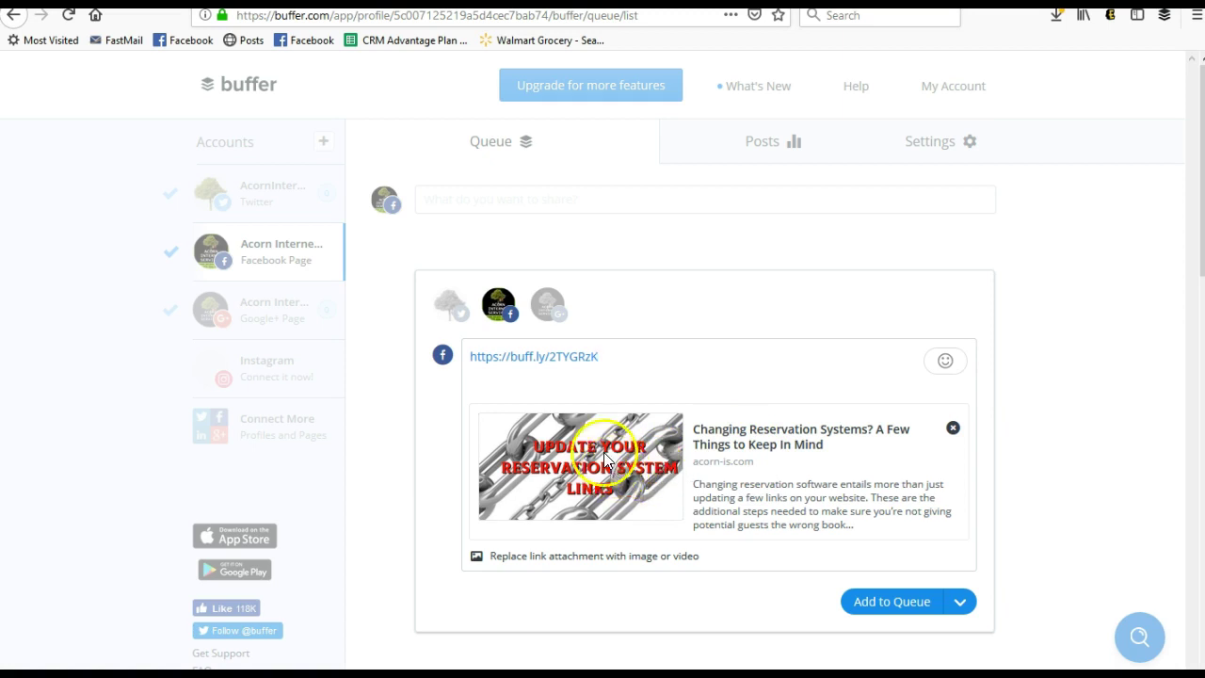
{"action": "mouse_move", "coordinate": [527, 362]}
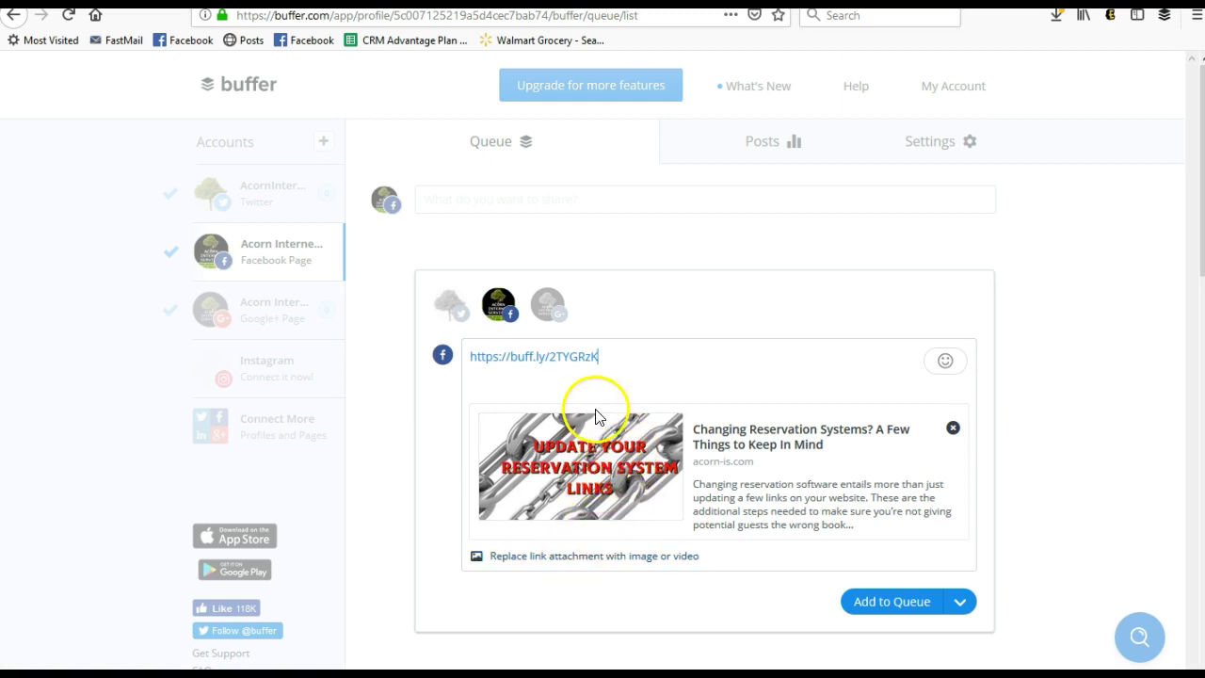
Step: Include the Twitter account and Google+ page in the post, and open the Twitter version for editing
{"action": "left_click", "coordinate": [448, 315]}
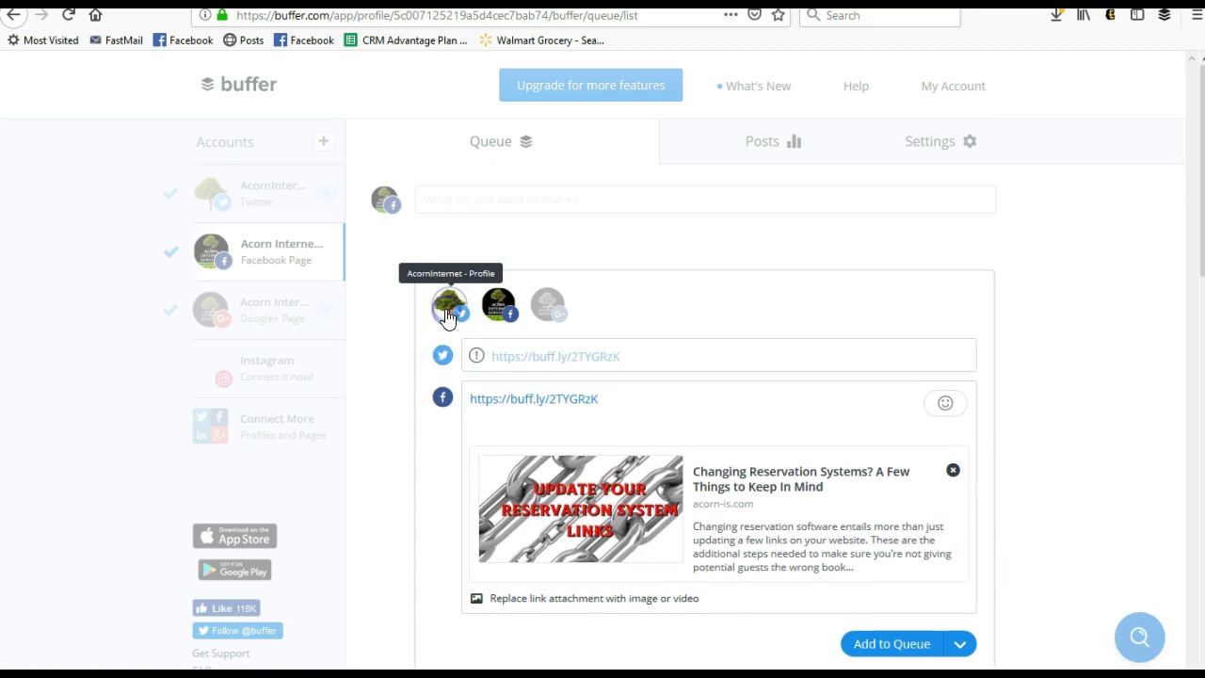
{"action": "left_click", "coordinate": [547, 307]}
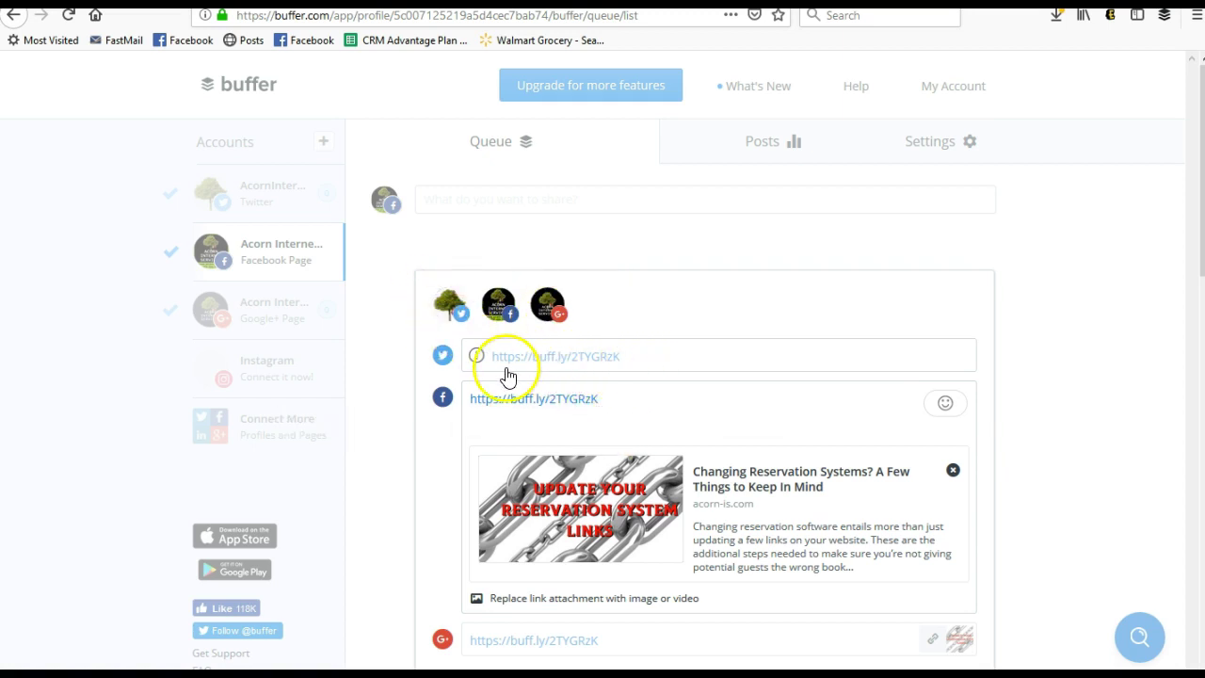
{"action": "mouse_move", "coordinate": [480, 365]}
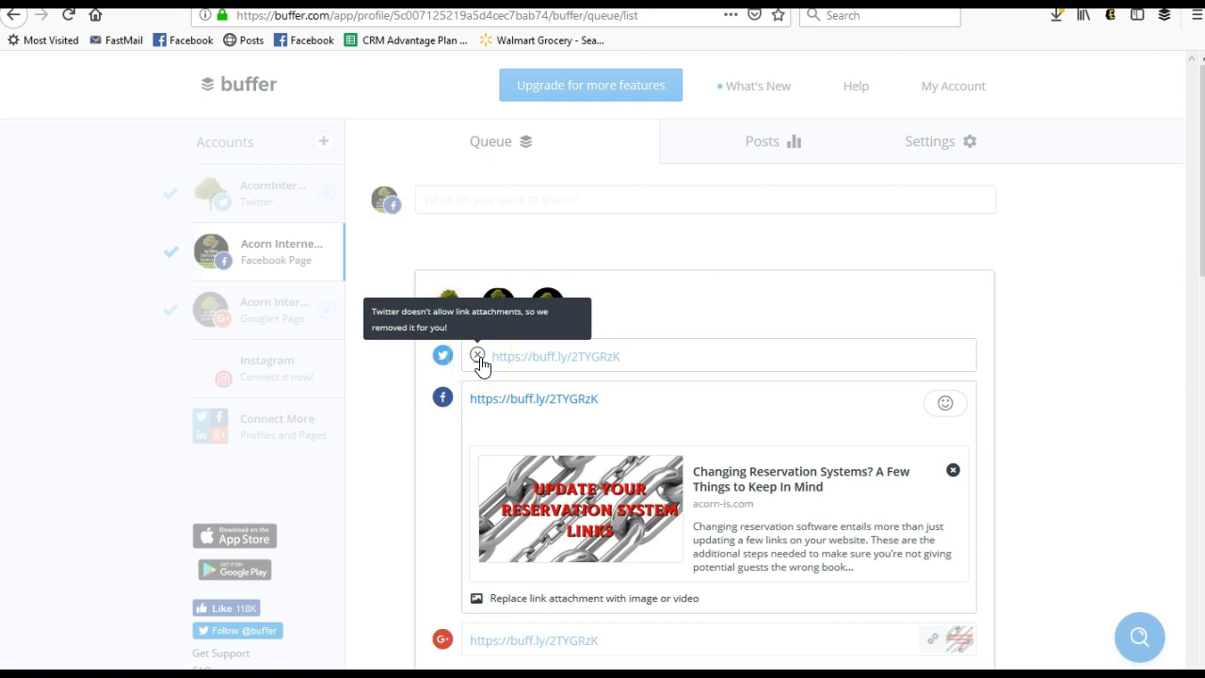
{"action": "scroll", "coordinate": [678, 480], "scroll_direction": "down", "scroll_amount": 1}
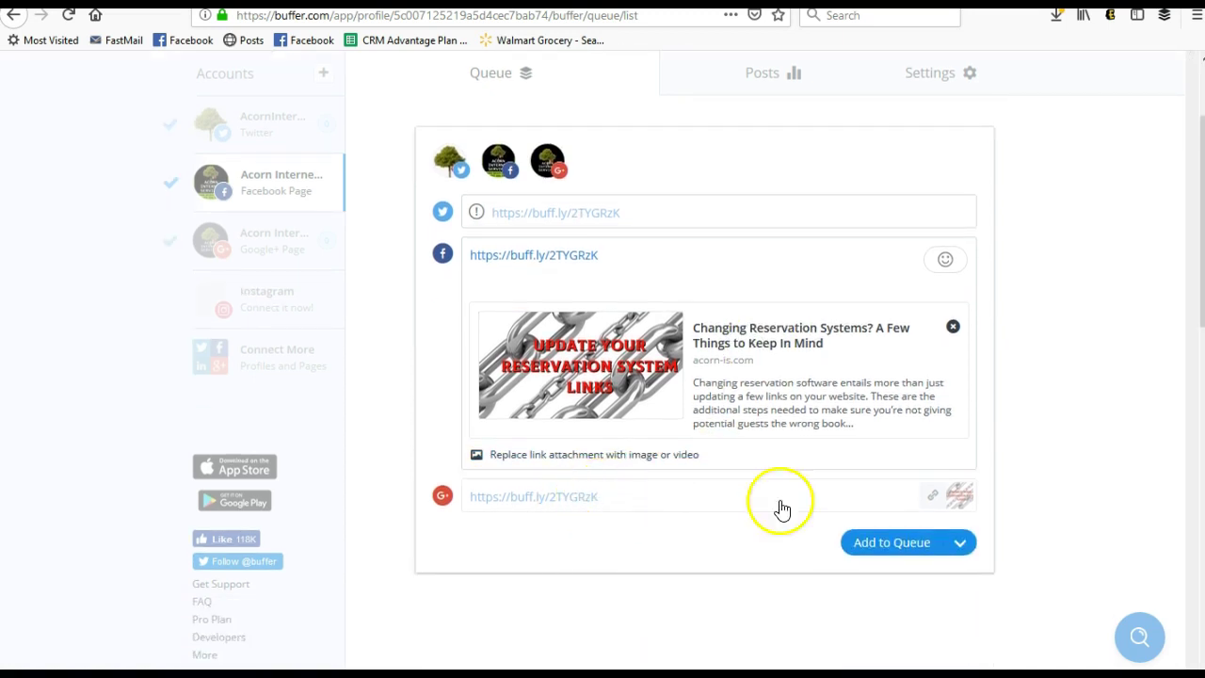
{"action": "left_click", "coordinate": [902, 546]}
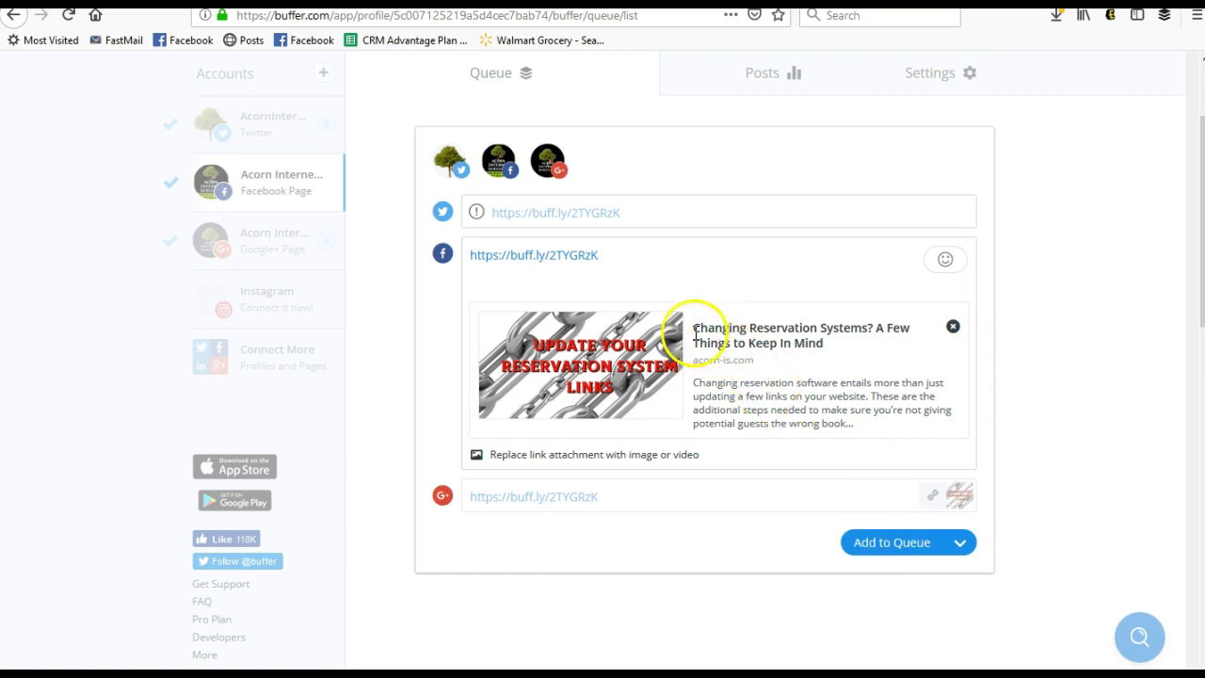
{"action": "left_click", "coordinate": [657, 213]}
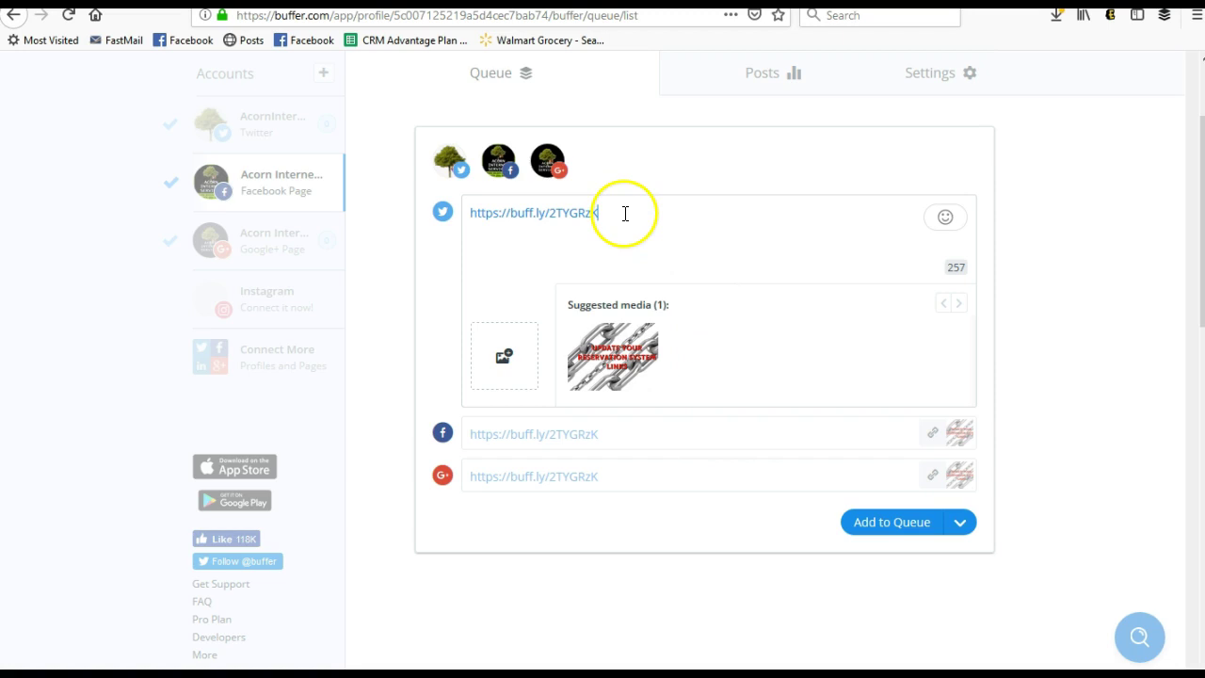
Step: Try attaching the suggested image to the Twitter version of the post, and deselect it again
{"action": "mouse_move", "coordinate": [584, 213]}
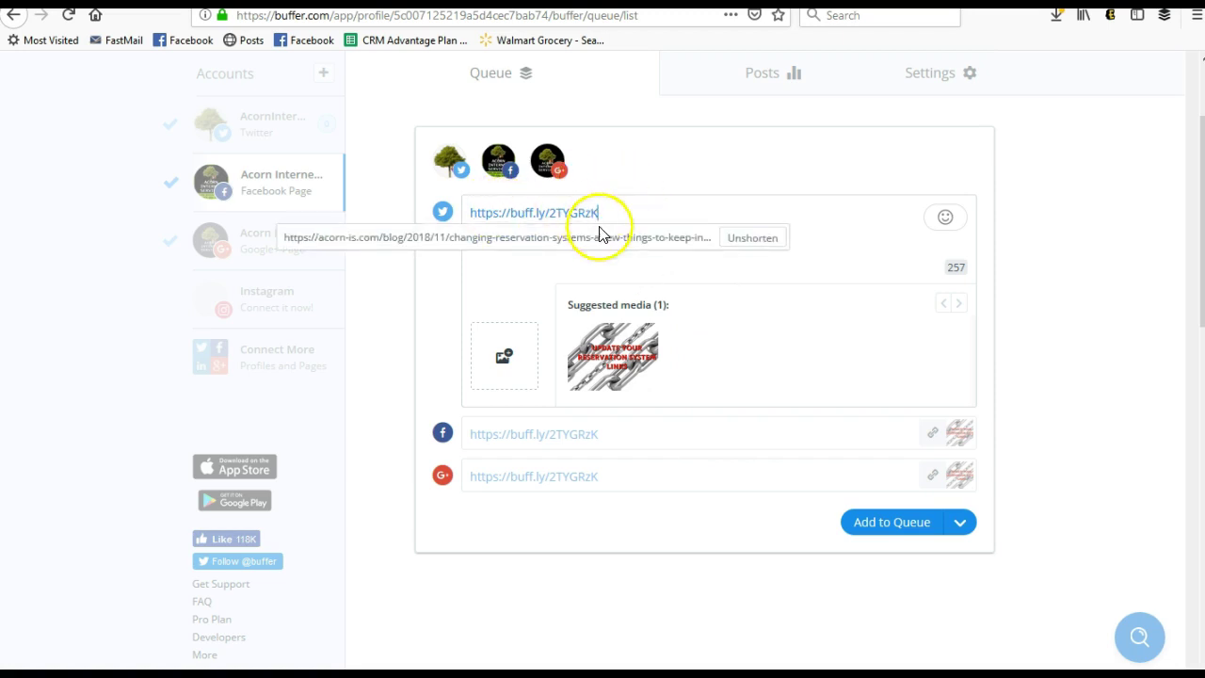
{"action": "left_click", "coordinate": [617, 381]}
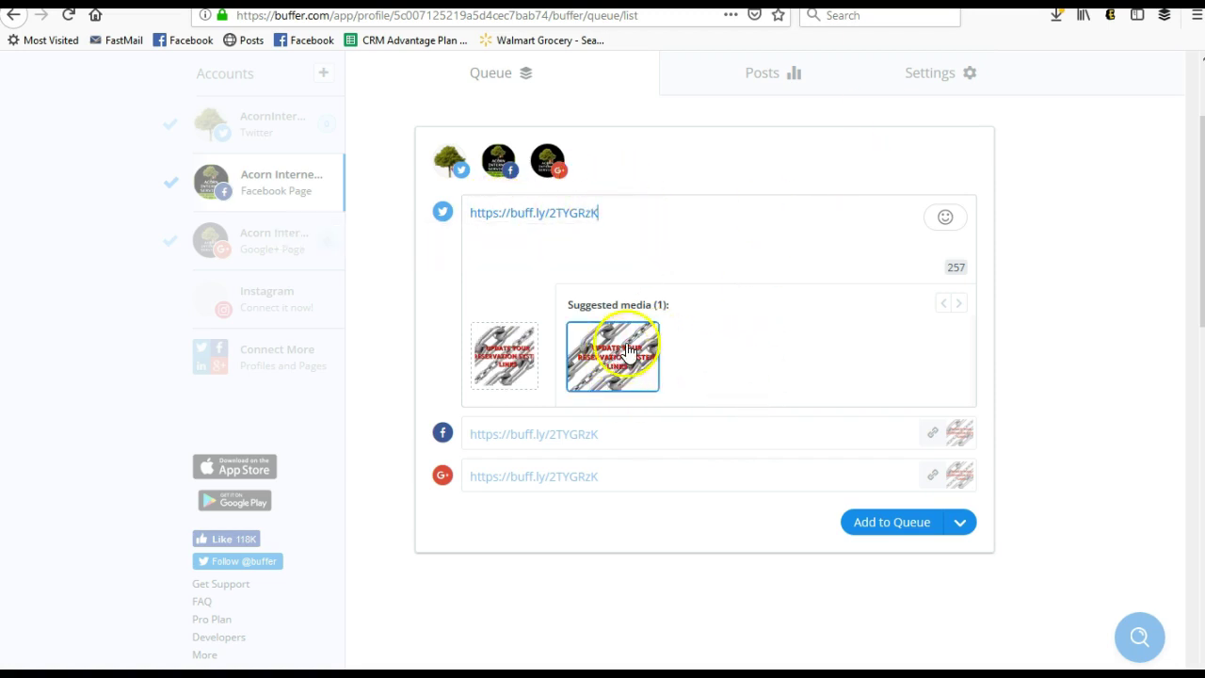
{"action": "left_click", "coordinate": [628, 350]}
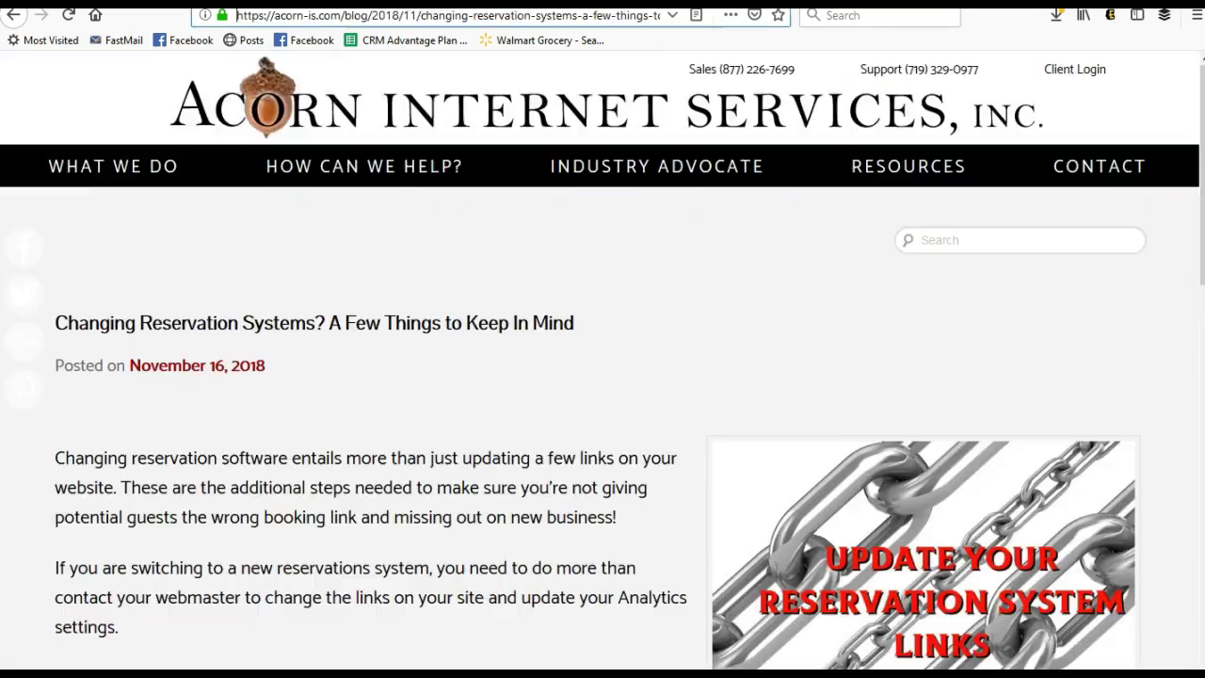
Step: Copy the blog title "Changing Reservation Systems? A Few Things to Keep In Mind" and paste it on a new line above the Twitter post's link
{"action": "left_click_drag", "start_coordinate": [57, 325], "coordinate": [631, 303]}
{"action": "key", "text": "ctrl+c"}
{"action": "left_click", "coordinate": [705, 34]}
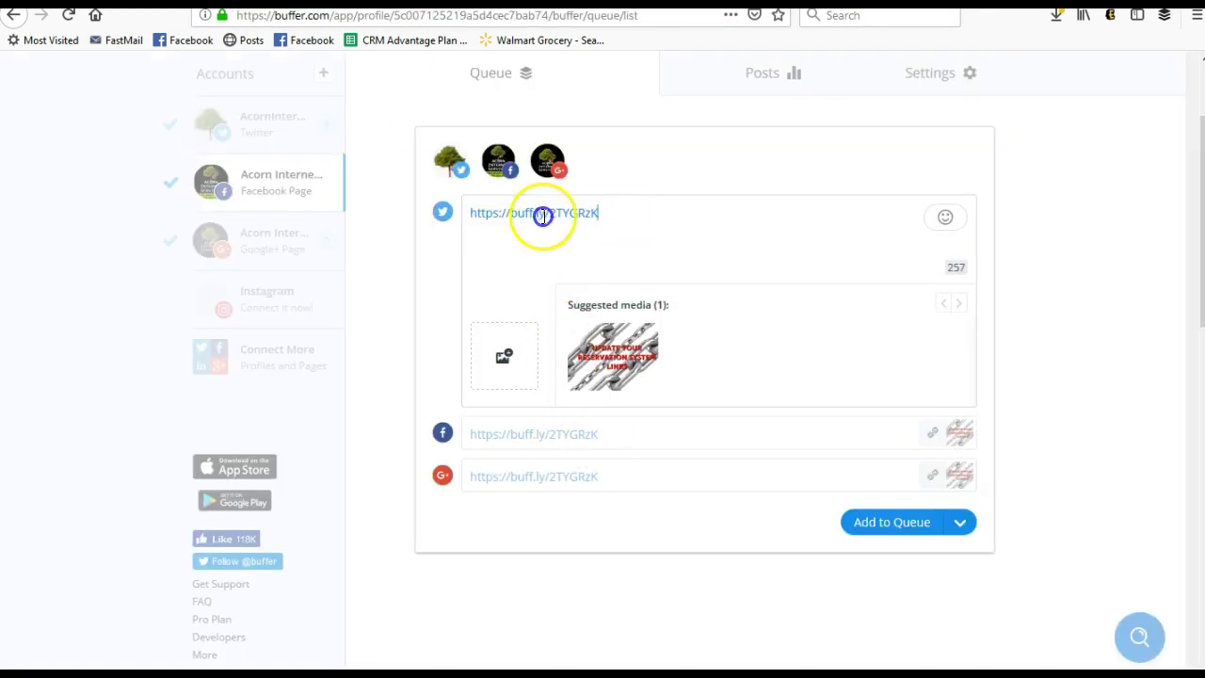
{"action": "left_click_drag", "start_coordinate": [599, 212], "coordinate": [478, 203]}
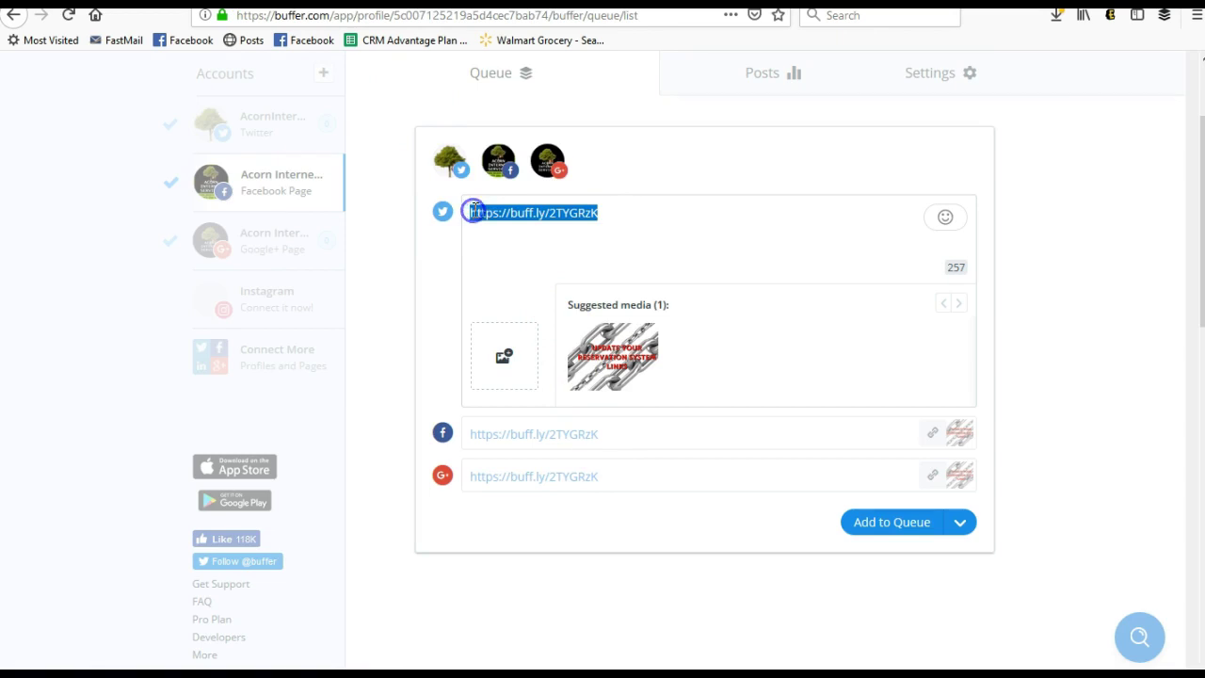
{"action": "left_click", "coordinate": [474, 209]}
{"action": "key", "text": "Return"}
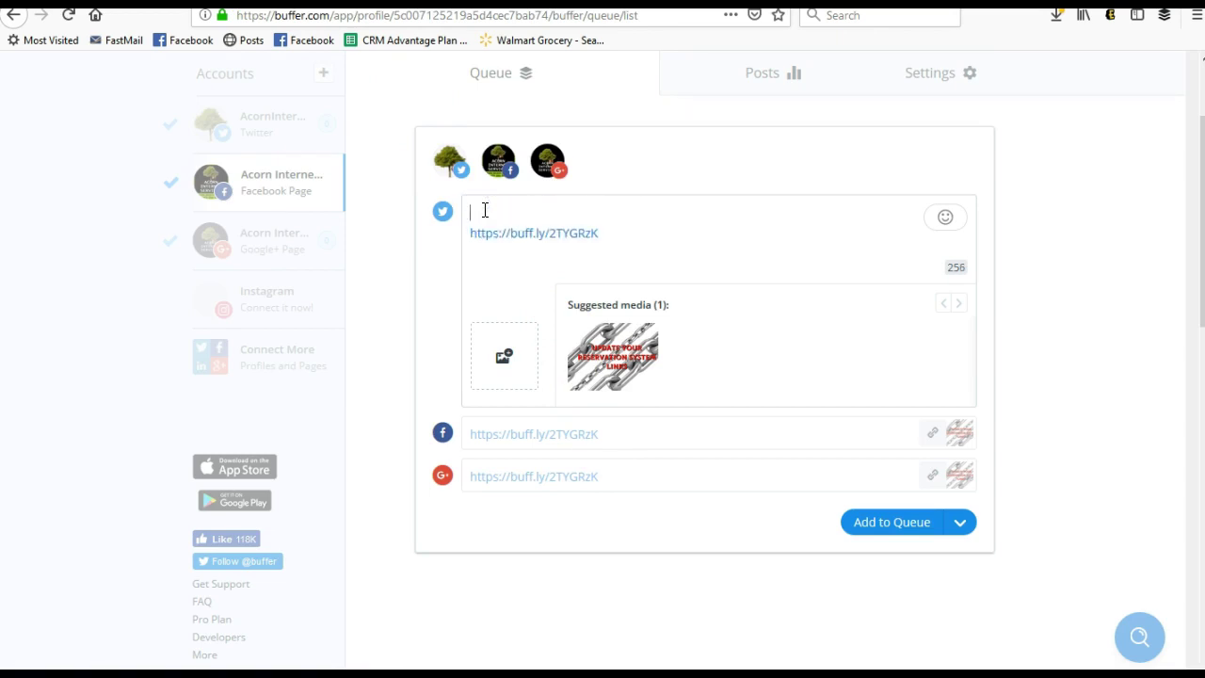
{"action": "key", "text": "ctrl+v"}
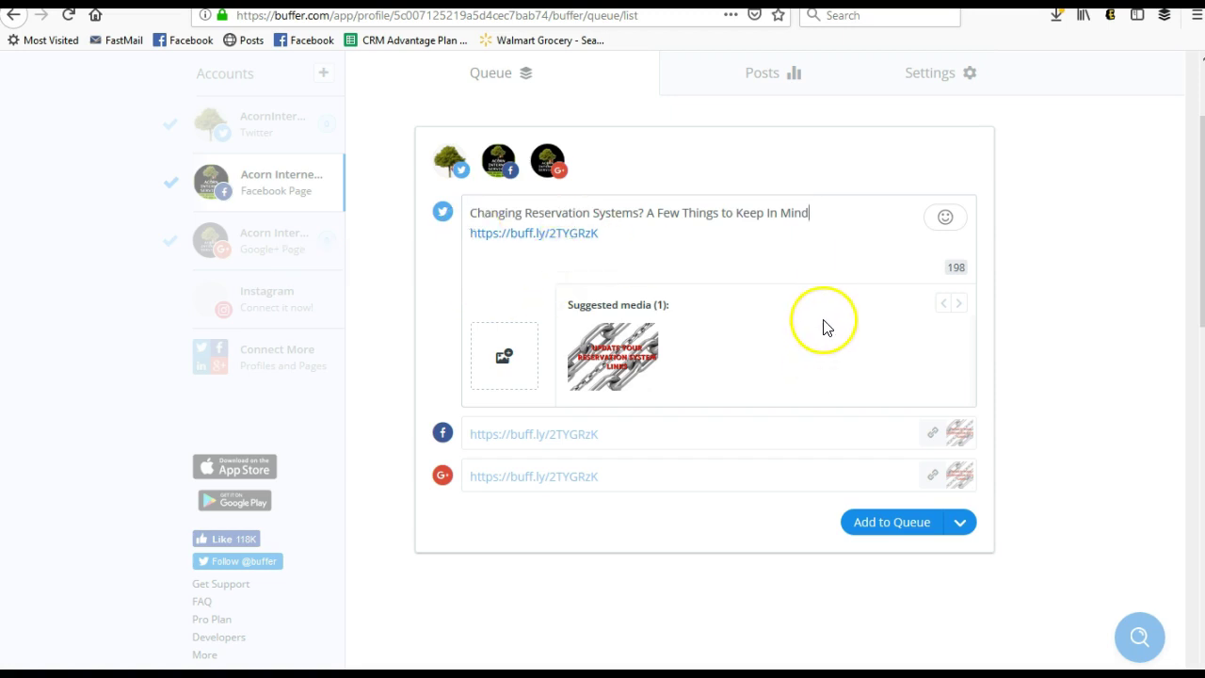
Step: Open the Google+ version of the post, schedule all three posts for November 29, 2018 at 7:09 pm, and close the composer
{"action": "left_click", "coordinate": [670, 481]}
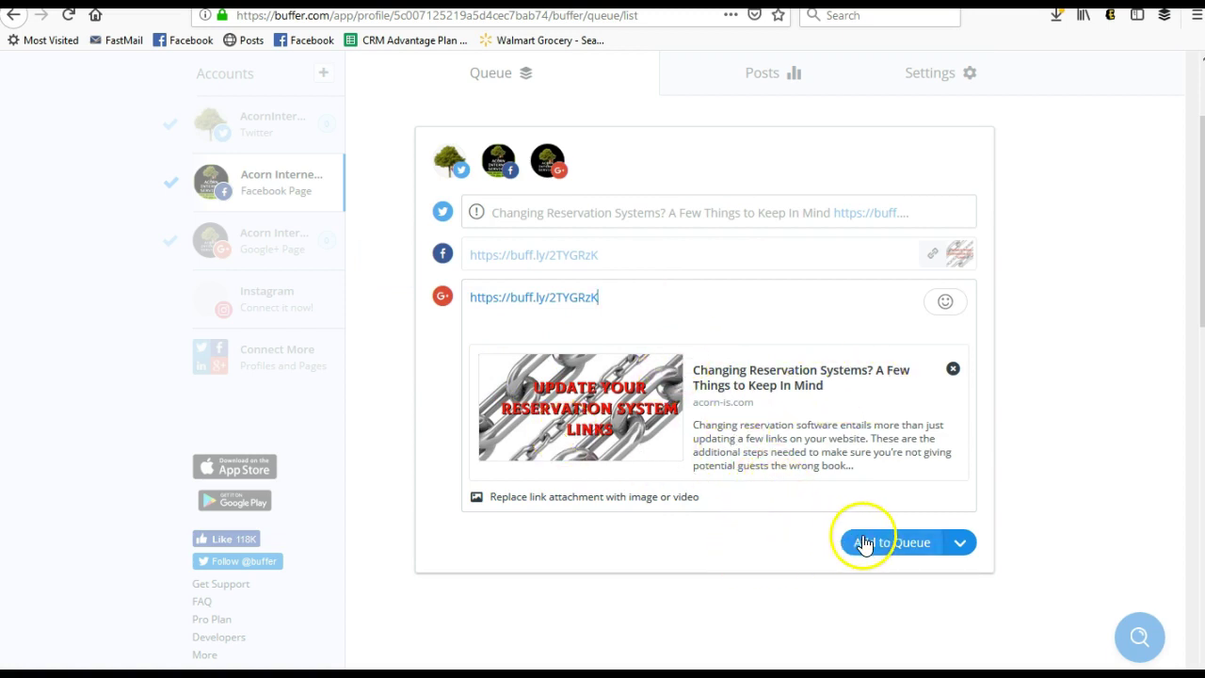
{"action": "left_click", "coordinate": [960, 546]}
{"action": "left_click", "coordinate": [914, 603]}
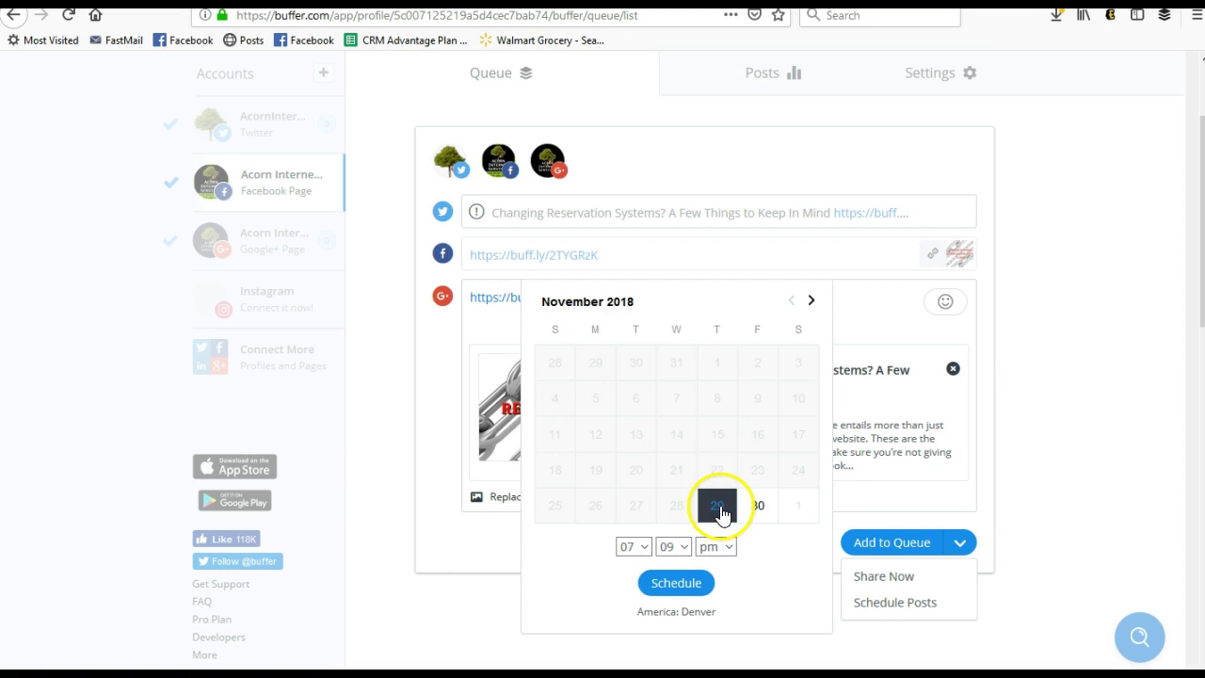
{"action": "left_click", "coordinate": [690, 585]}
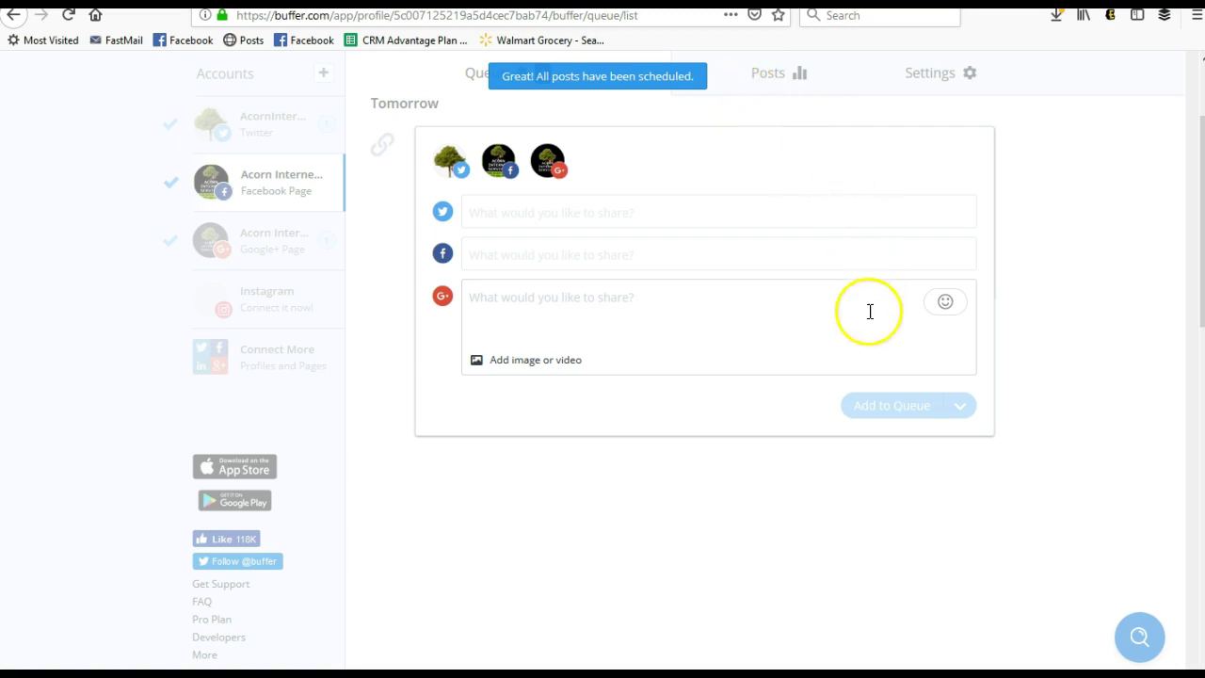
{"action": "left_click", "coordinate": [1089, 291]}
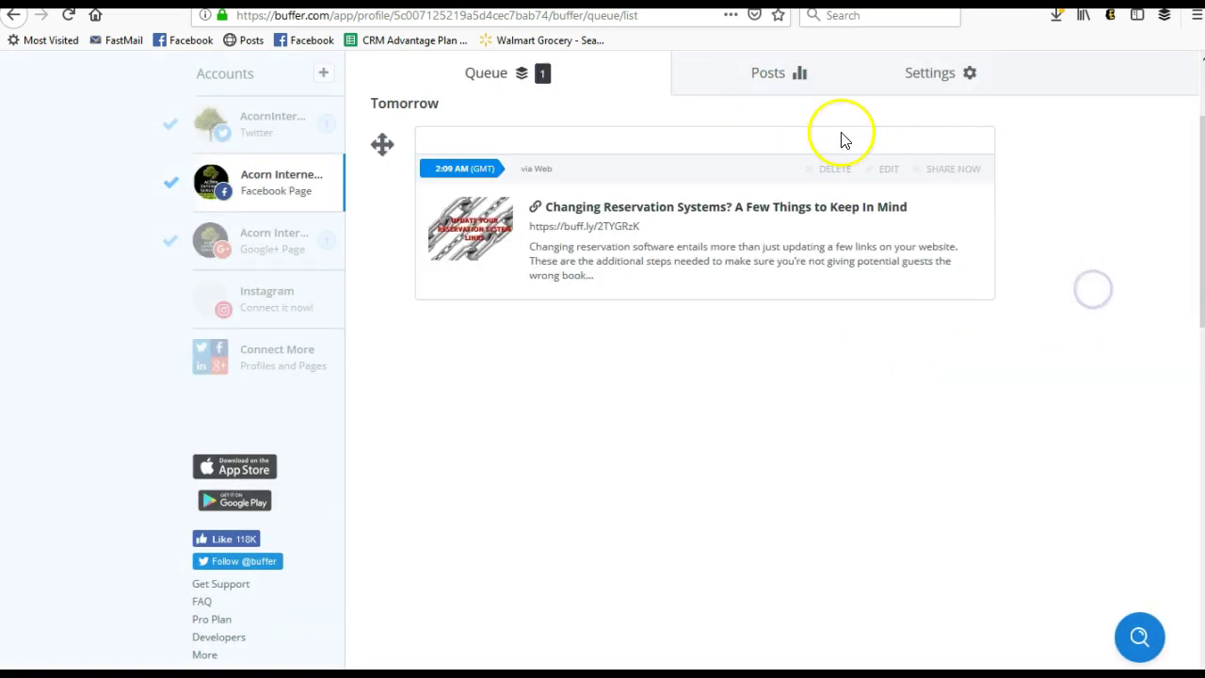
Step: Review the Facebook page's shared posts and its available settings, and return to its queue
{"action": "left_click", "coordinate": [775, 88]}
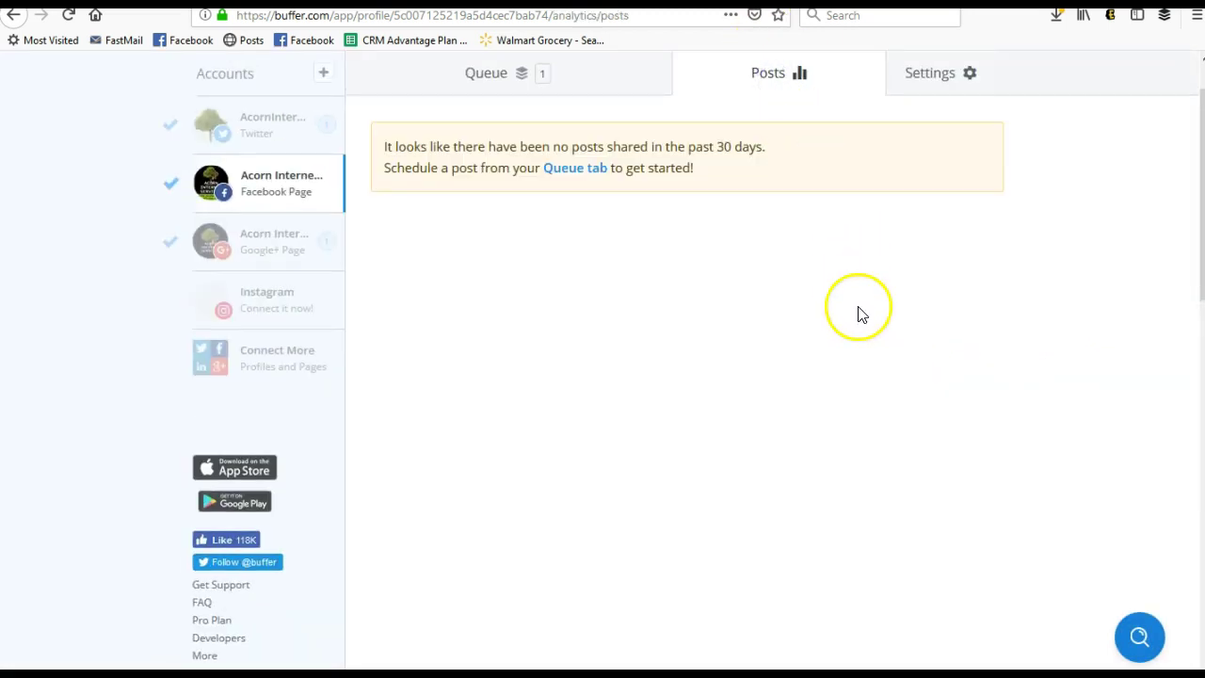
{"action": "left_click", "coordinate": [936, 77]}
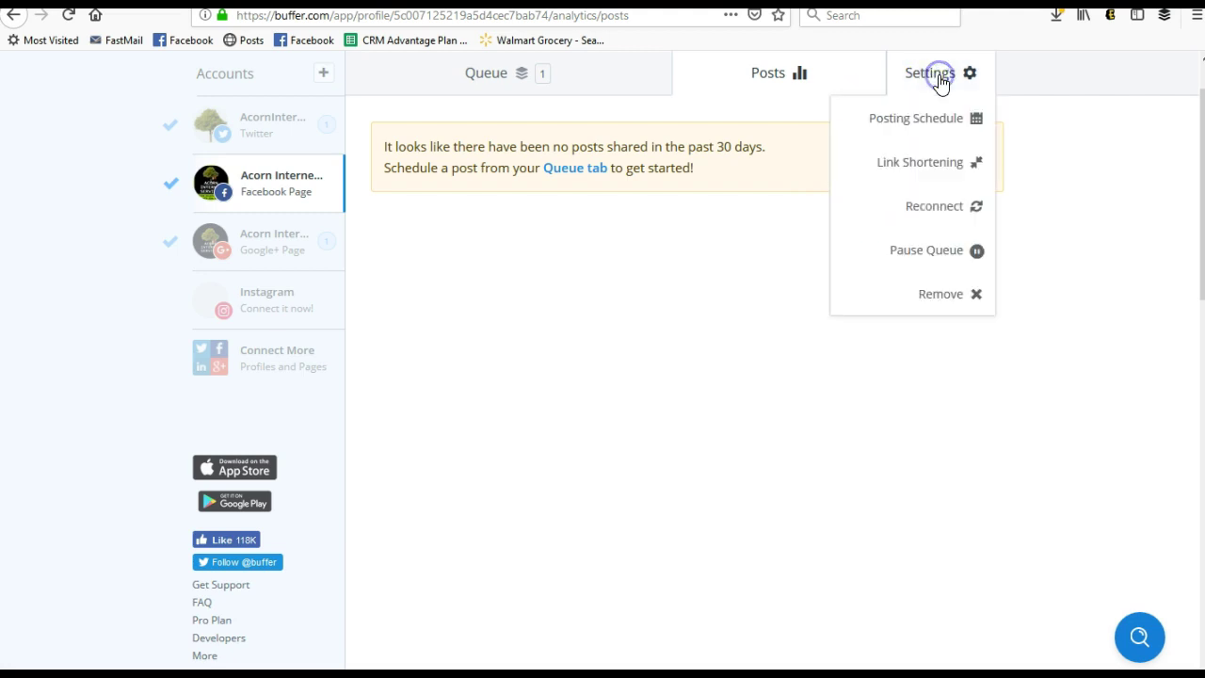
{"action": "scroll", "coordinate": [1097, 416], "scroll_direction": "up", "scroll_amount": 2}
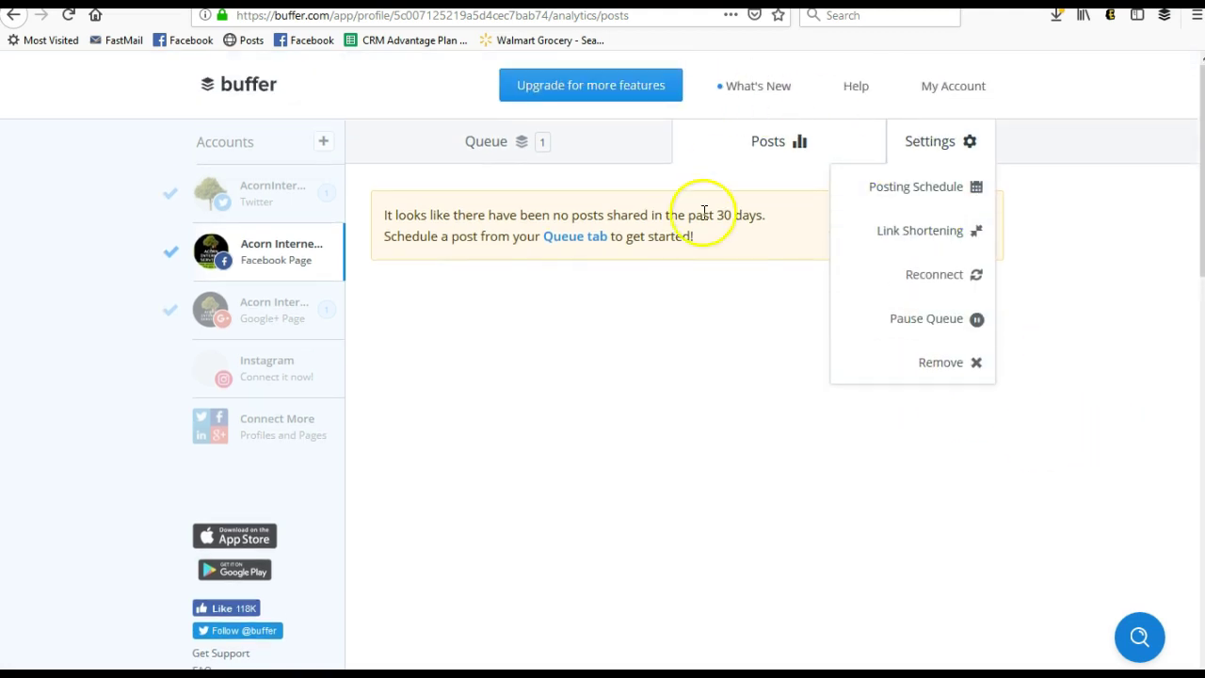
{"action": "left_click", "coordinate": [476, 136]}
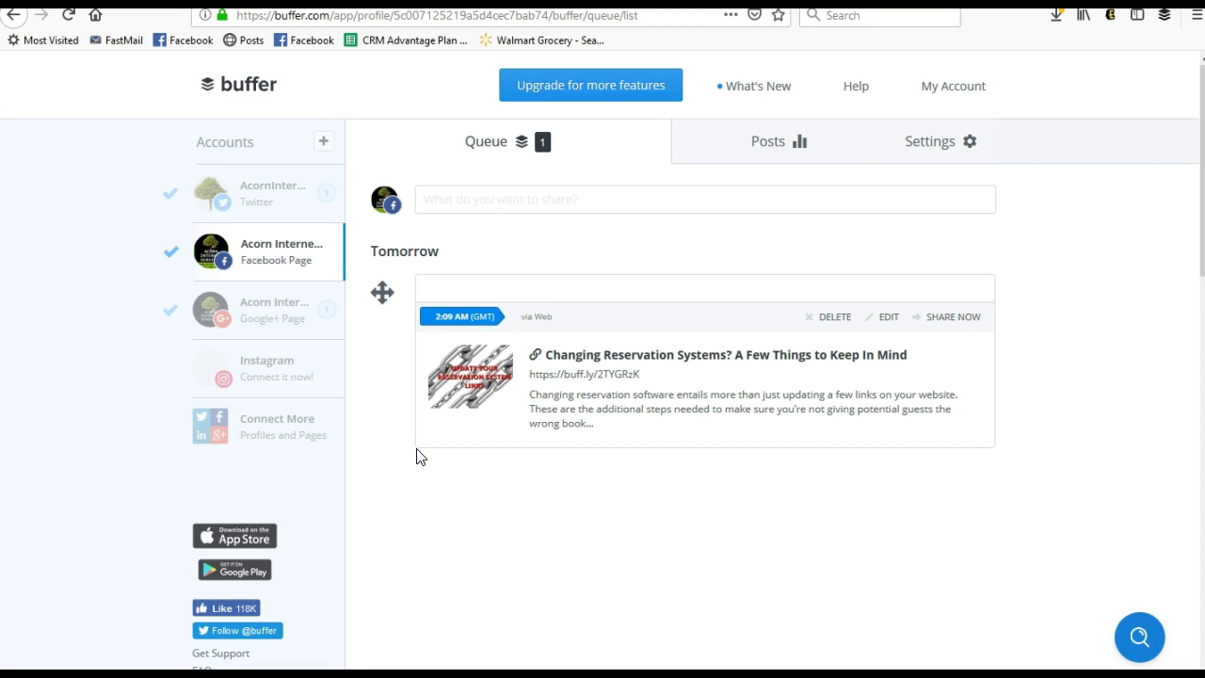
{"action": "left_click", "coordinate": [444, 470]}
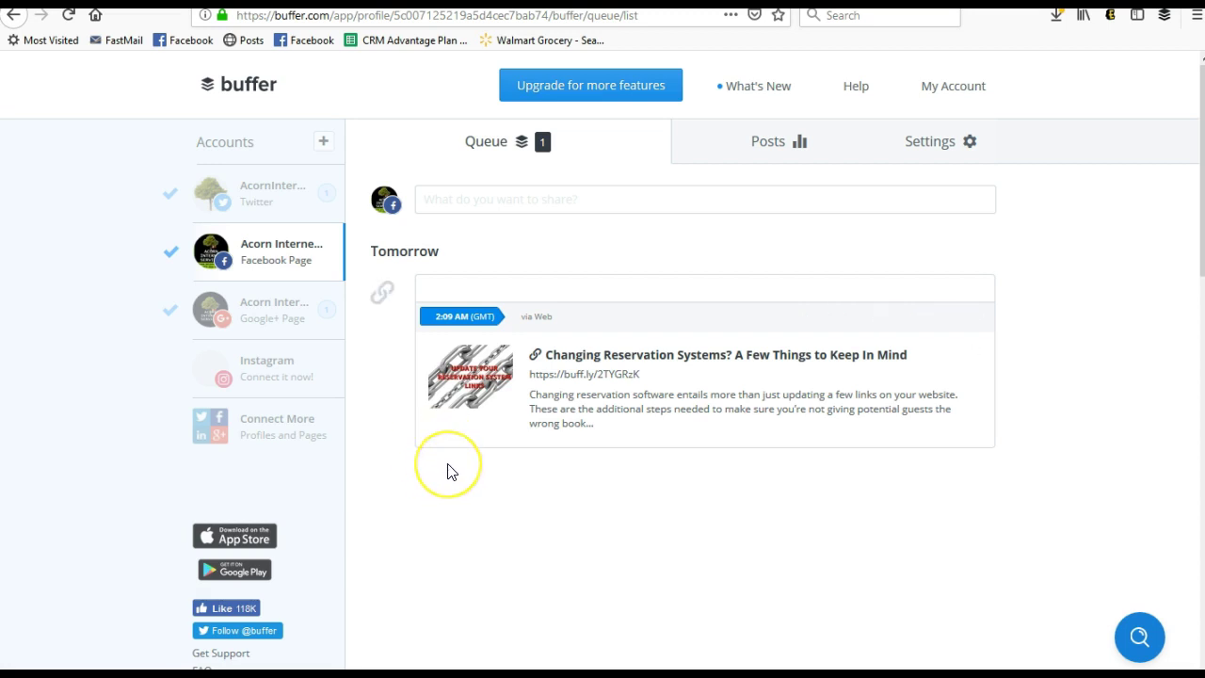
{"action": "left_click", "coordinate": [449, 475]}
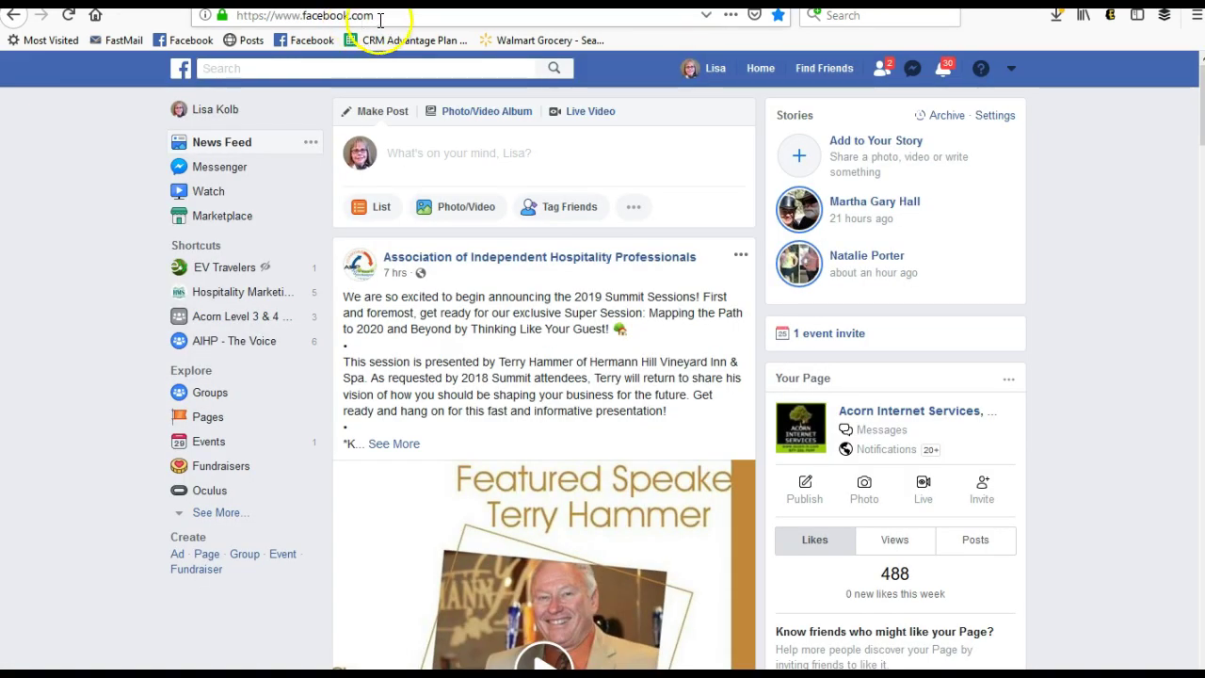
Step: On Facebook, open facebook.com/twitter to check which pages are linked to Twitter, and return to the Buffer queue
{"action": "left_click", "coordinate": [381, 16]}
{"action": "left_click", "coordinate": [384, 17]}
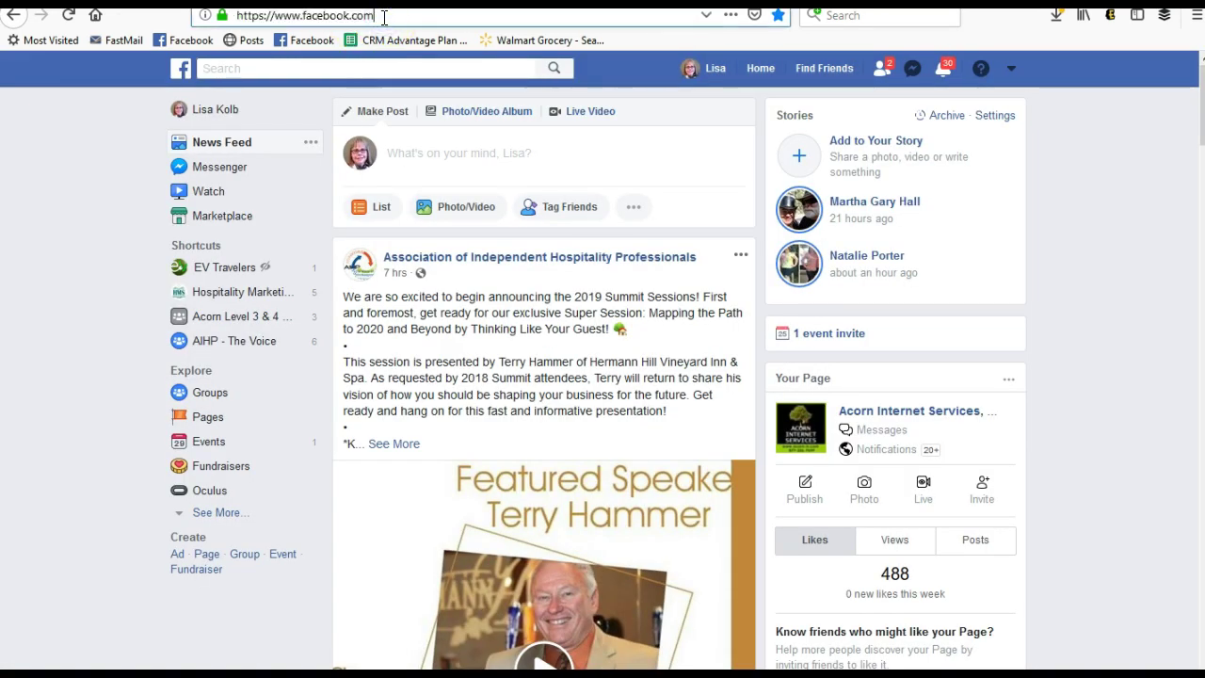
{"action": "type", "text": "/twitter"}
{"action": "key", "text": "Return"}
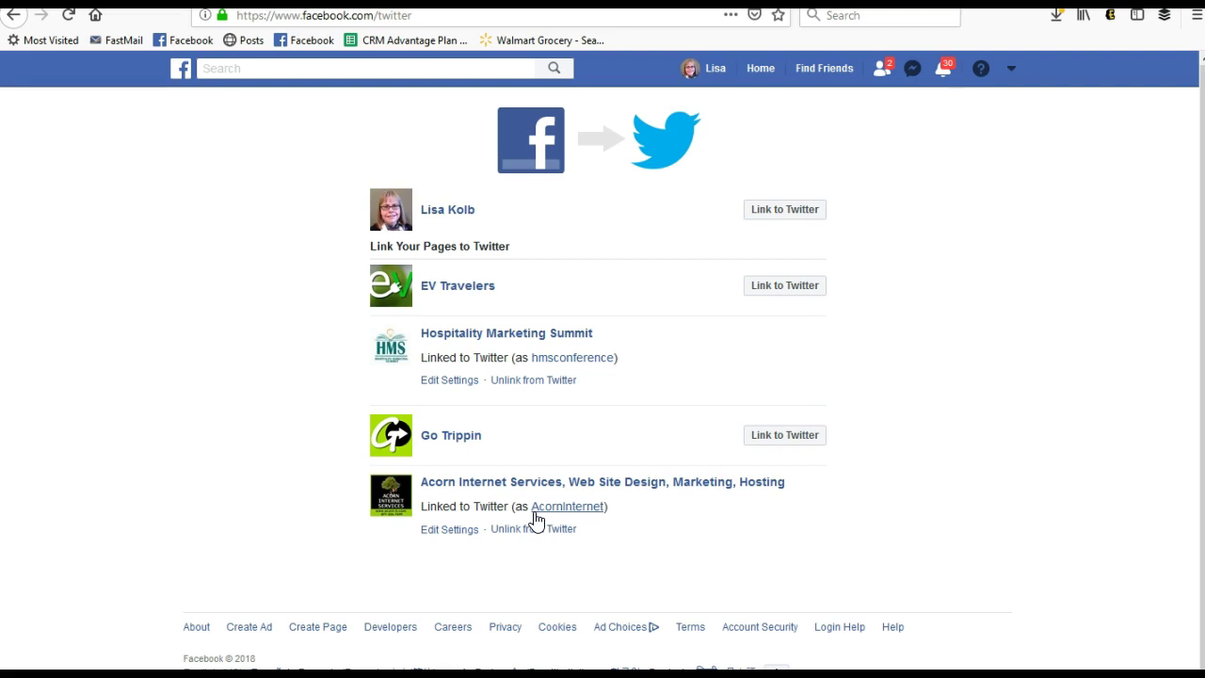
{"action": "left_click", "coordinate": [530, 535]}
{"action": "left_click", "coordinate": [461, 2]}
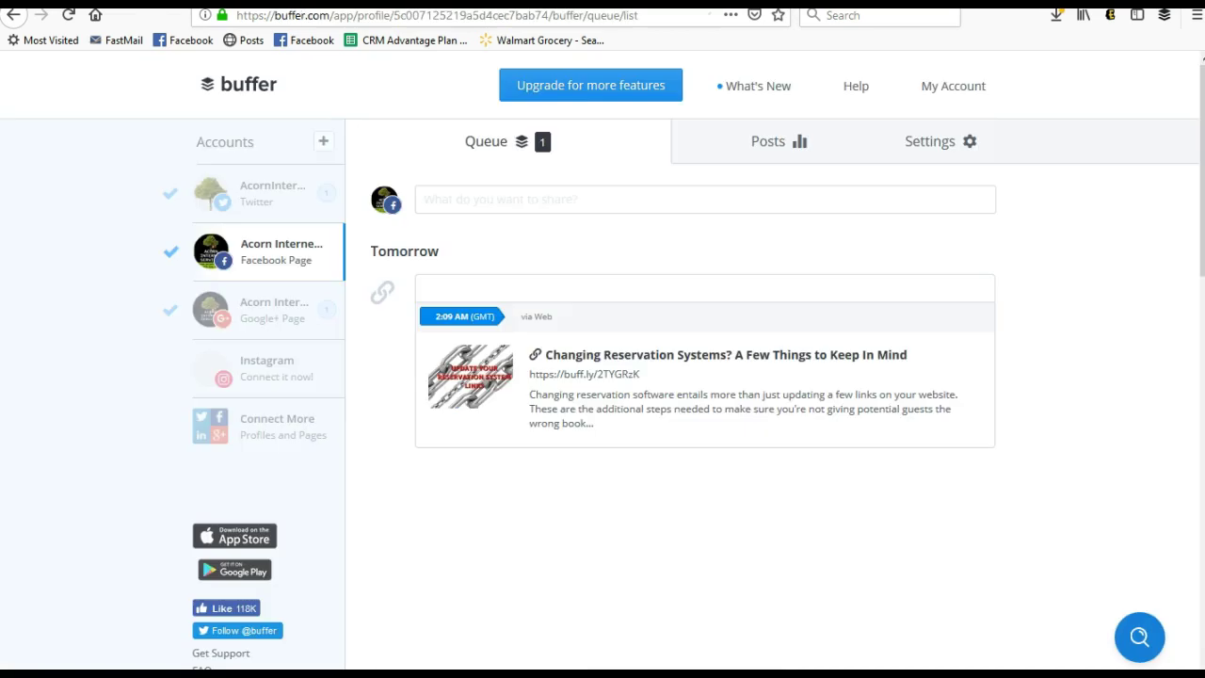